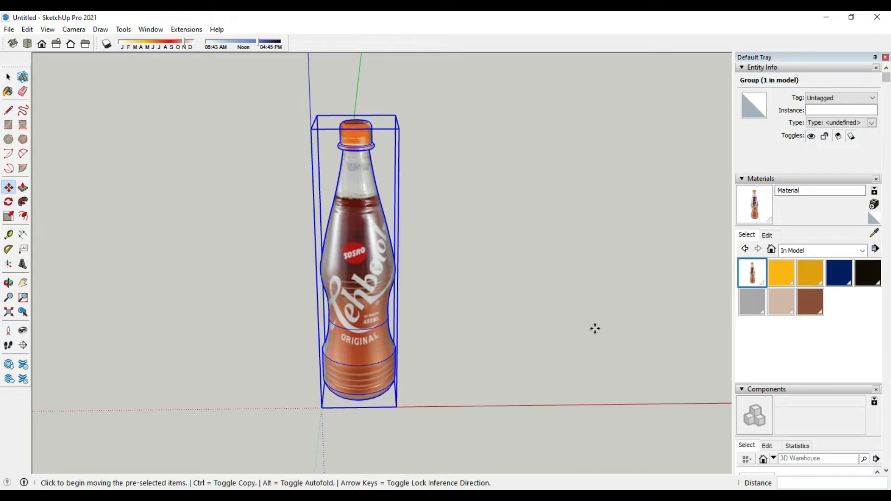
middle_drag(561, 291, 244, 210)
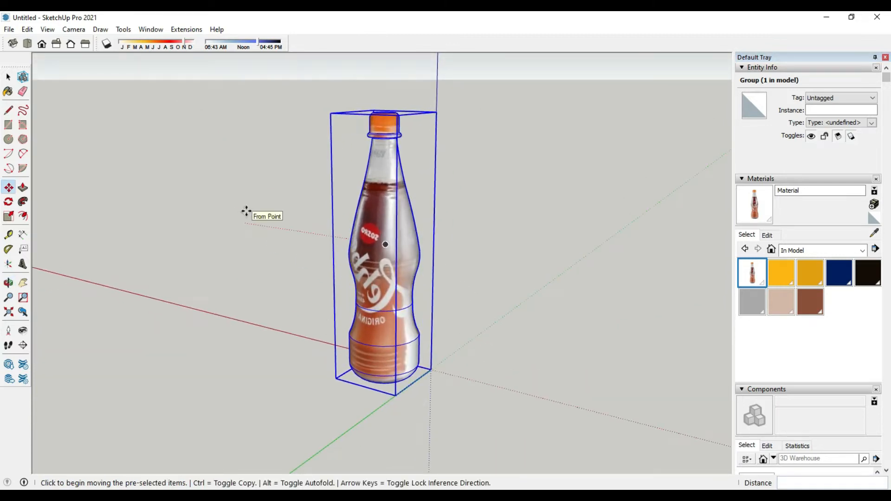
middle_drag(523, 197, 499, 268)
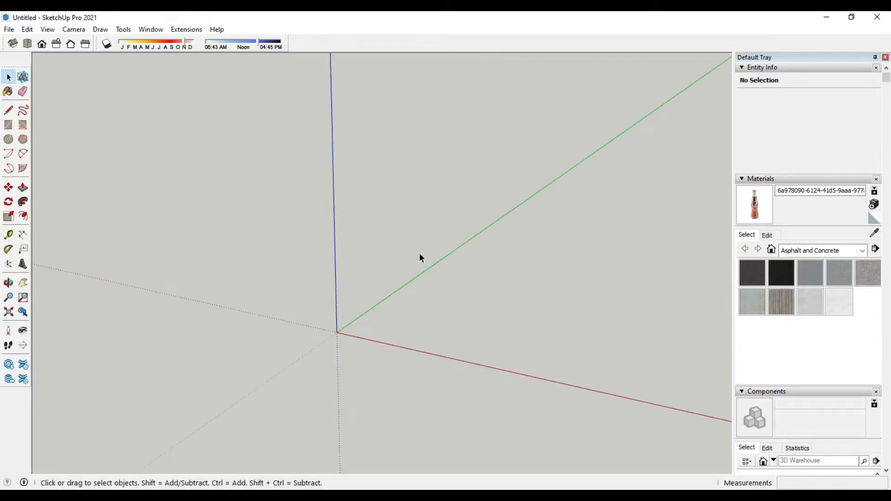
middle_drag(410, 186, 403, 218)
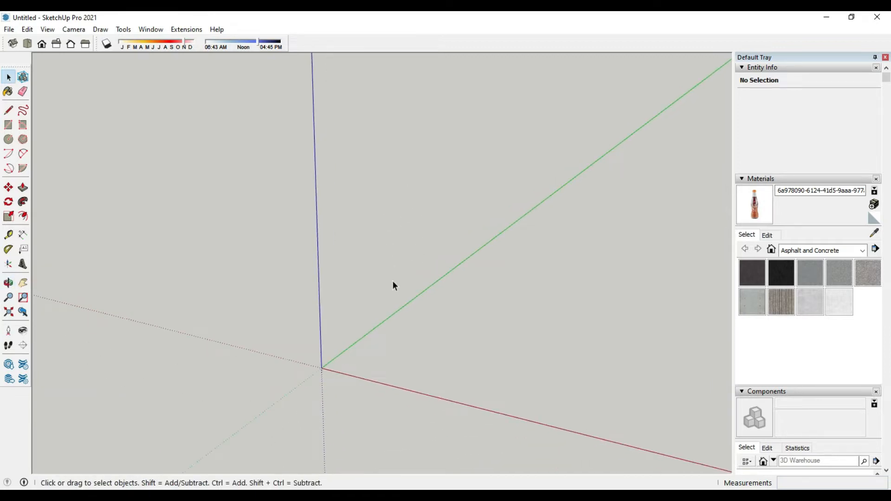
click(8, 30)
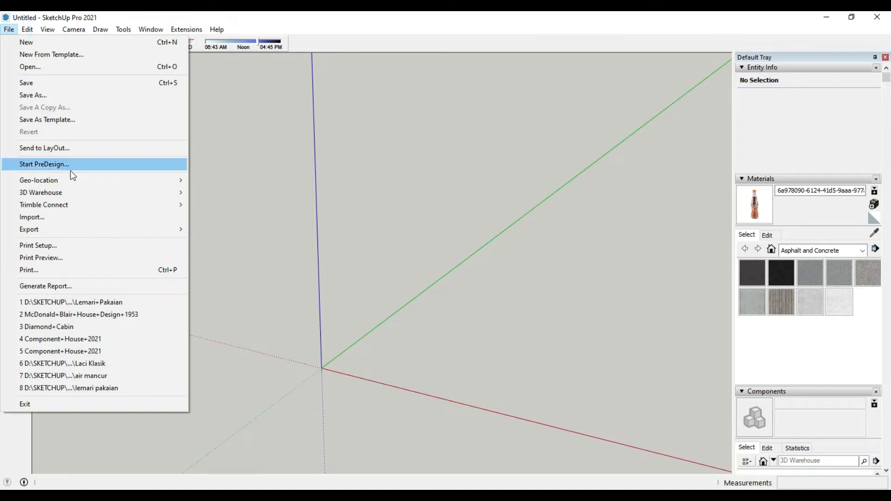
click(97, 216)
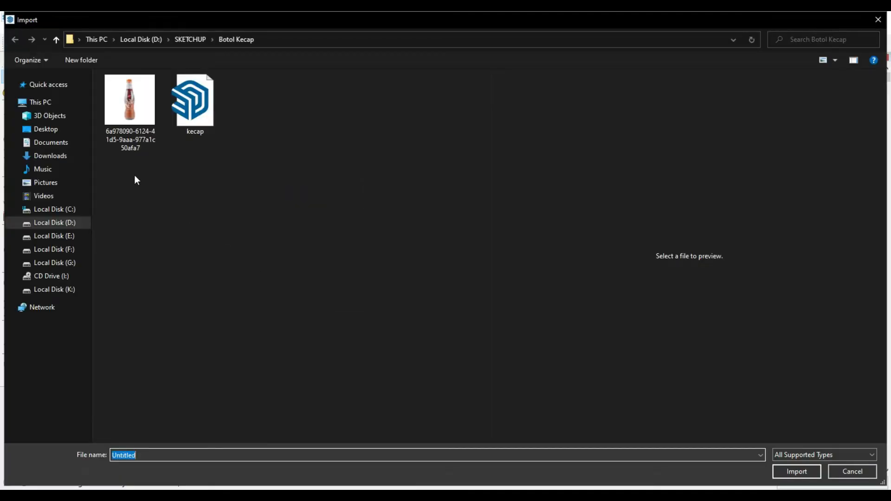
click(144, 147)
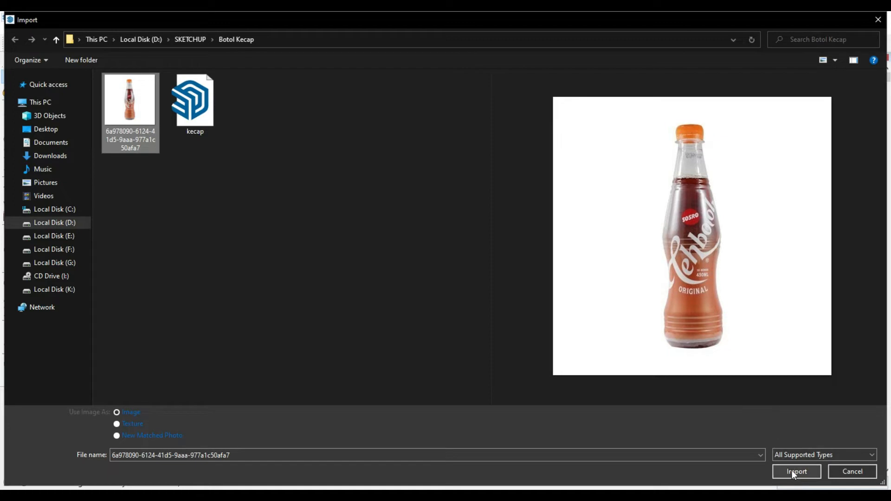
click(793, 470)
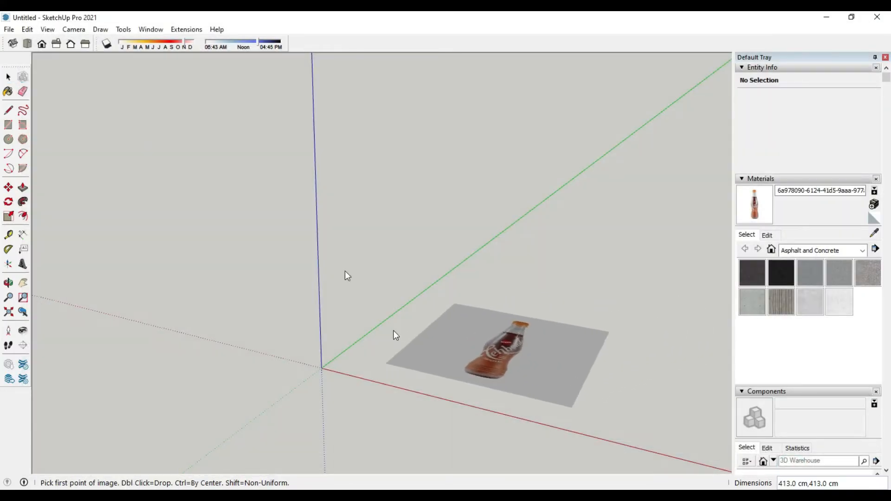
- Import the bottle photo as an image and place it upright on the front plane from the origin, about 284 cm wide
click(9, 29)
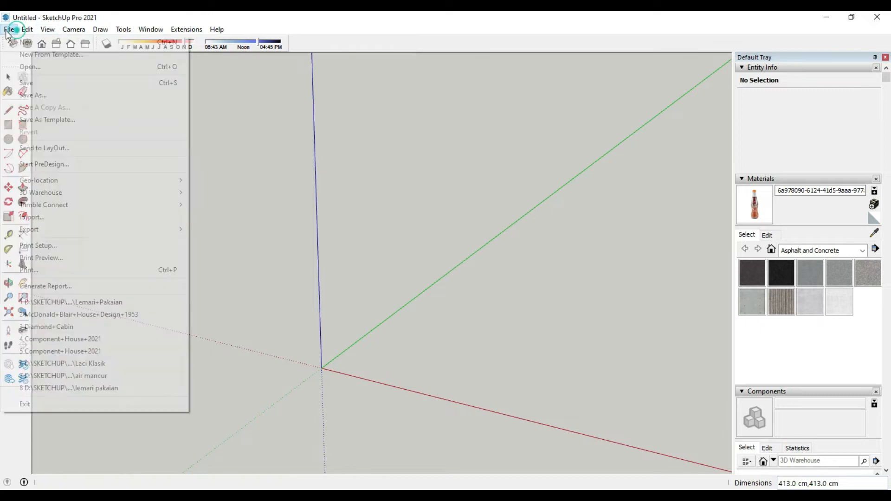
click(53, 219)
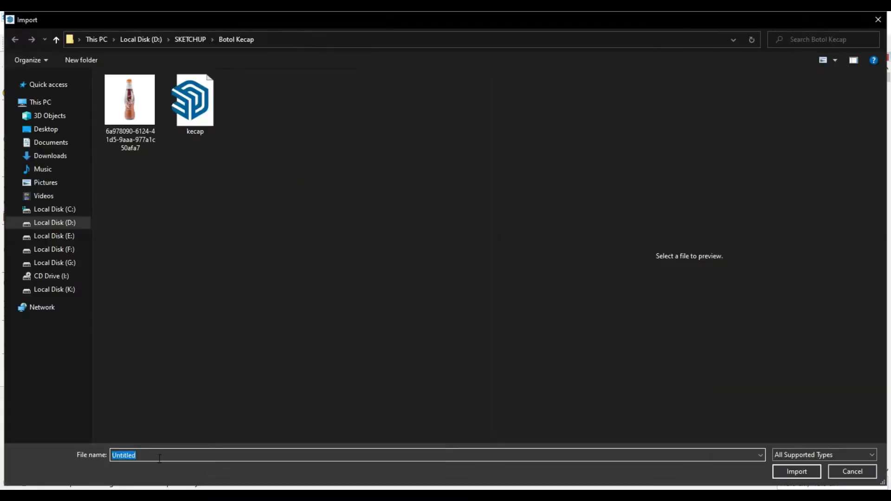
click(146, 119)
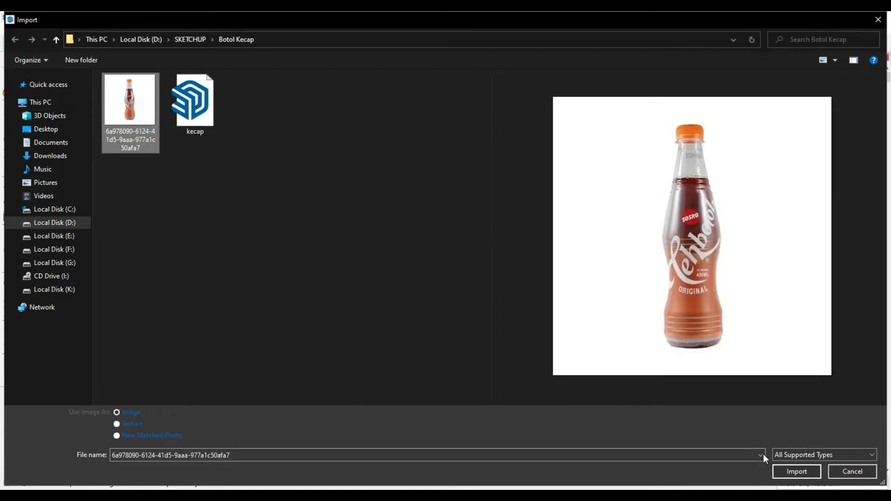
click(789, 471)
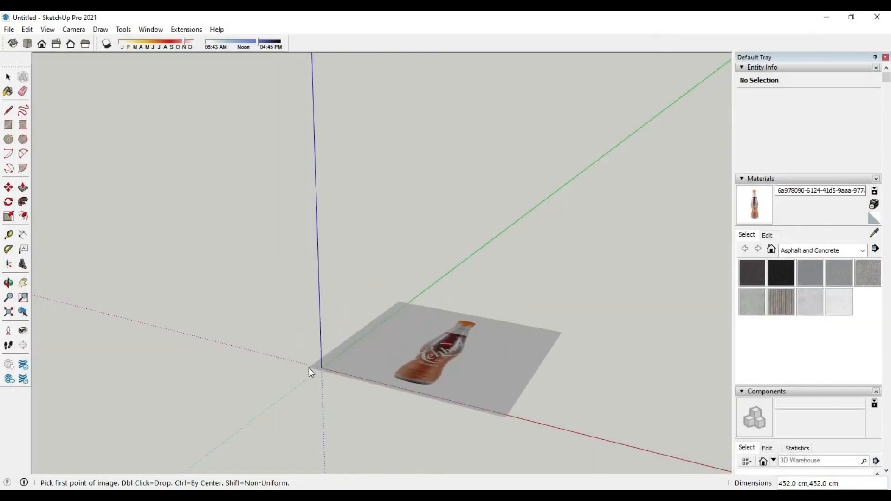
click(42, 45)
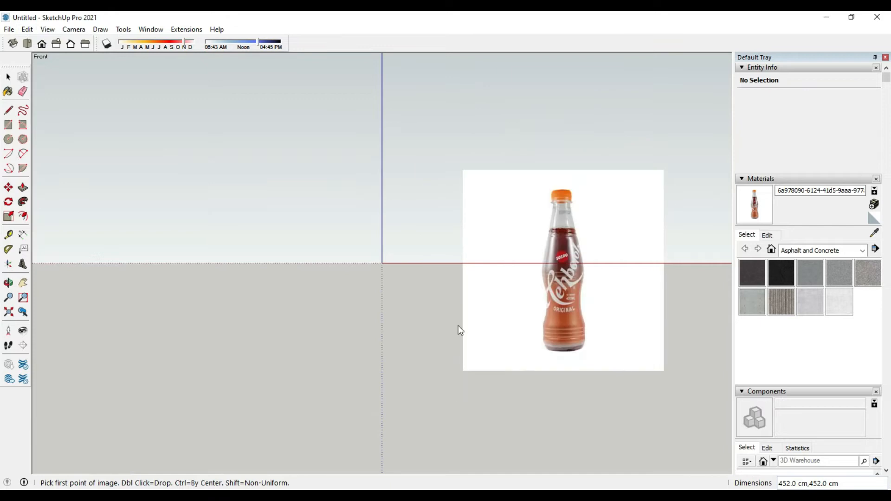
click(380, 259)
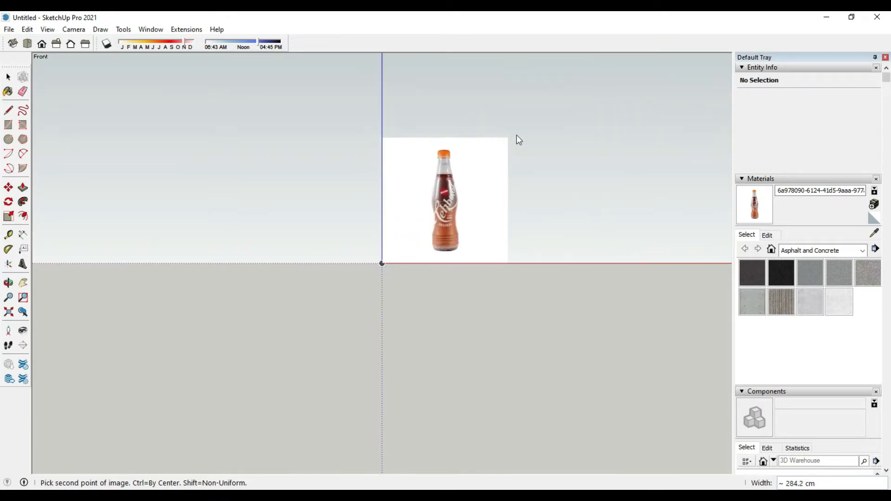
middle_drag(514, 132, 282, 254)
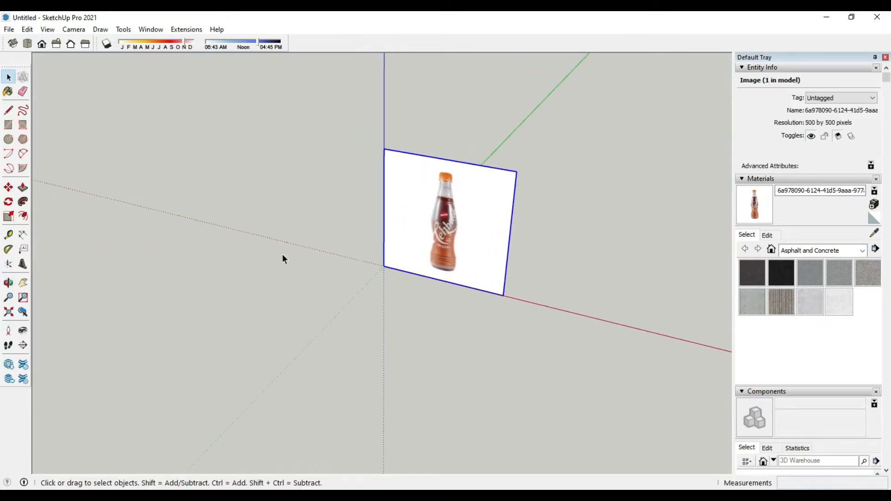
- Move the bottle image by the midpoint of its bottom edge to the origin, centring it on the blue axis
click(15, 191)
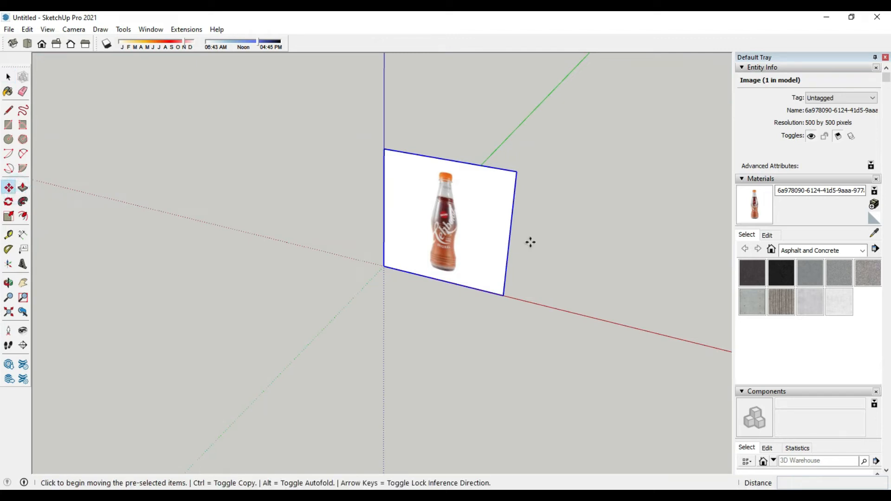
click(436, 280)
click(383, 266)
- Copy the bottle image about 400 cm back along the green axis, starting from the midpoint of its bottom edge
middle_drag(412, 270, 368, 318)
scroll(372, 289, up, 5)
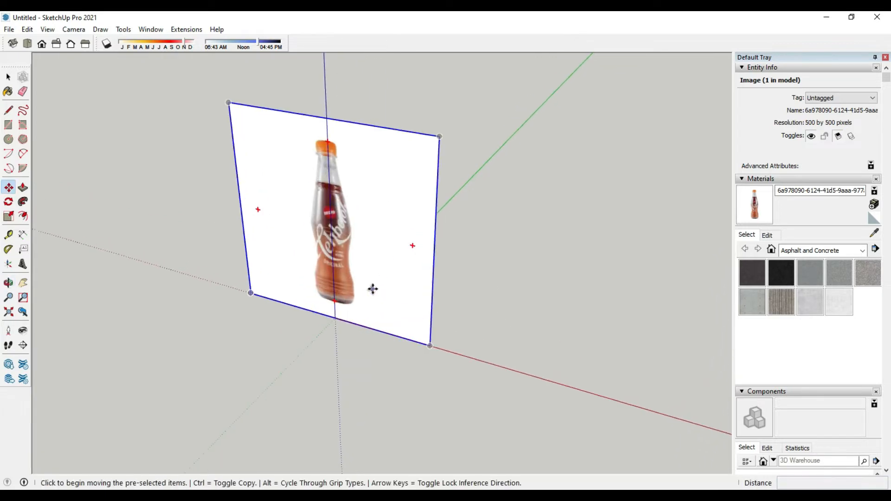
key(ctrl)
click(328, 325)
middle_drag(407, 280, 248, 320)
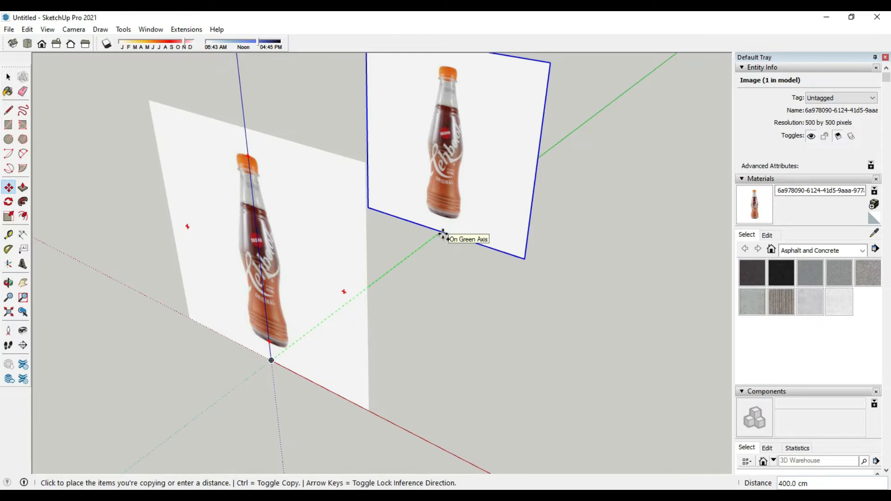
click(443, 235)
- Draw a horizontal line on the front image from the blue axis at the bottle's base to the start of its rounded corner
middle_drag(432, 292, 503, 284)
middle_drag(460, 375, 255, 258)
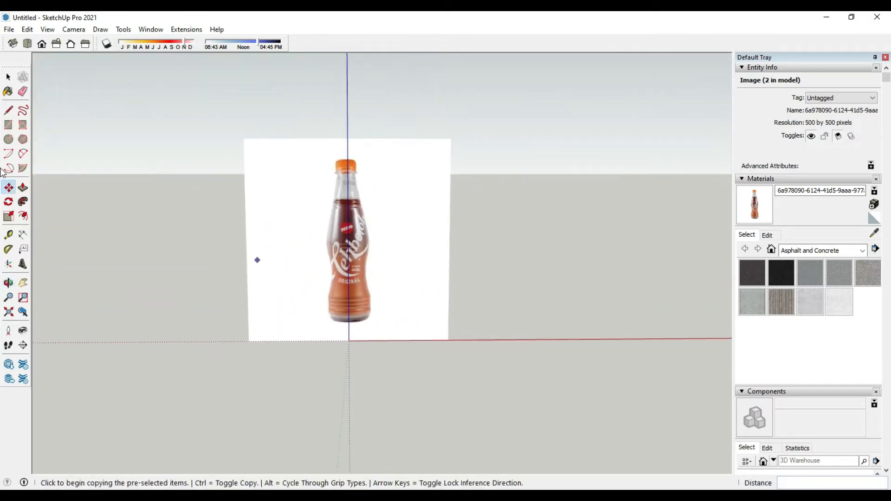
click(7, 112)
scroll(398, 358, up, 5)
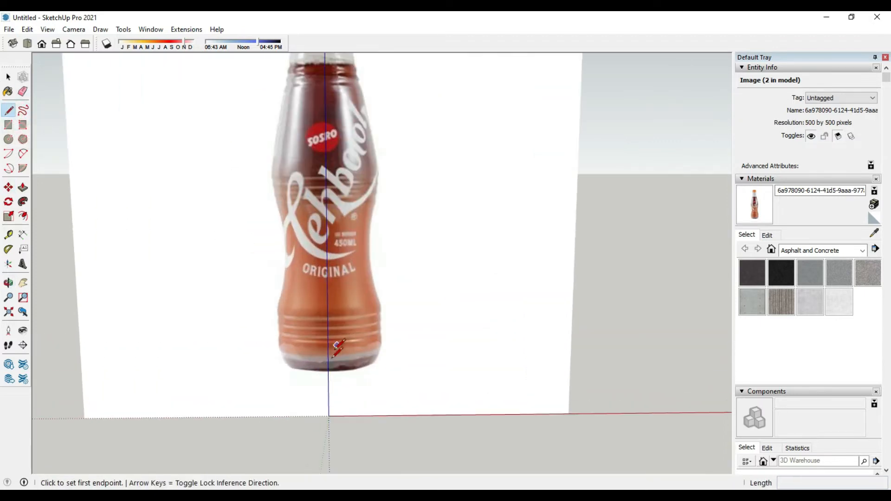
scroll(333, 356, up, 2)
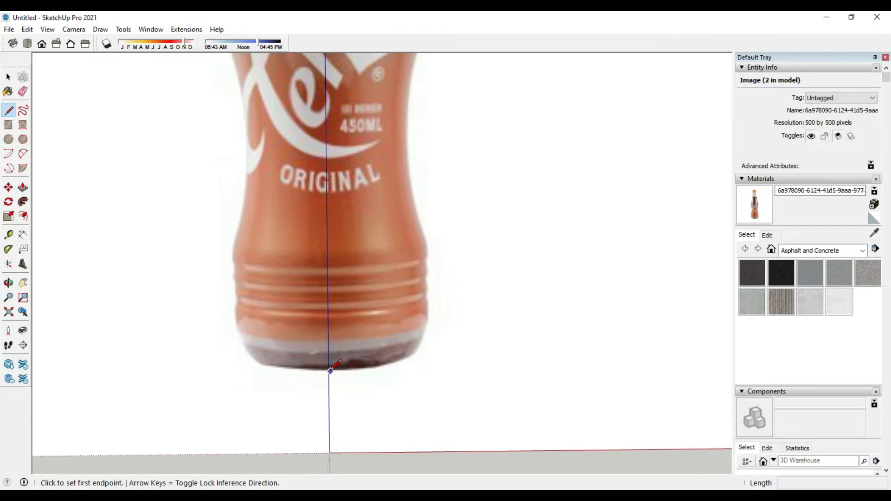
click(328, 370)
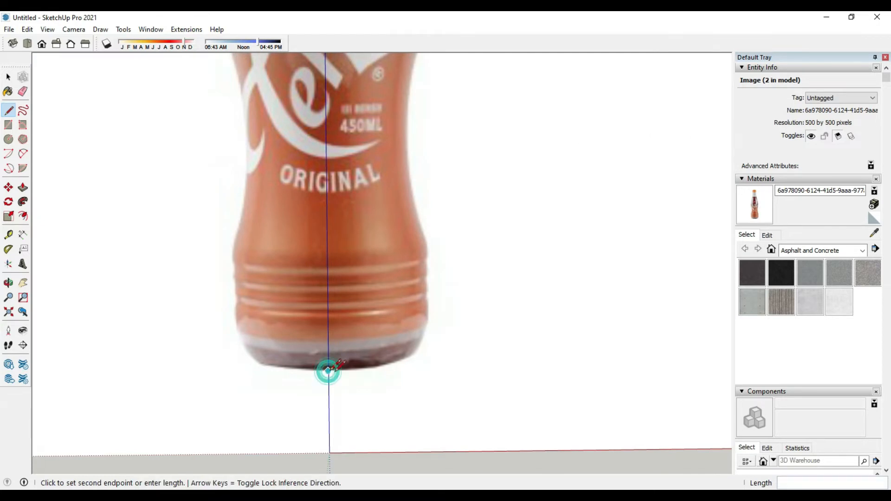
click(392, 370)
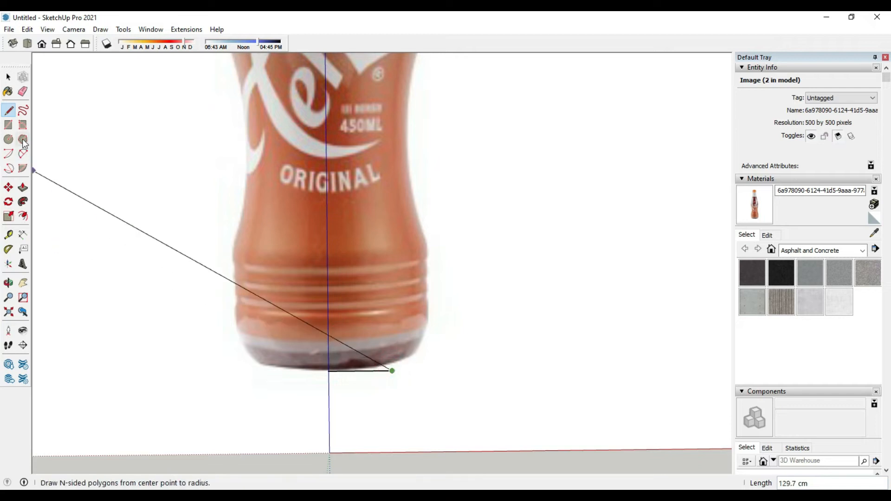
- Trace the rounded base corner with an arc of about 2 cm bulge, and continue with a vertical line beside the lower ribbed section
click(23, 153)
click(392, 370)
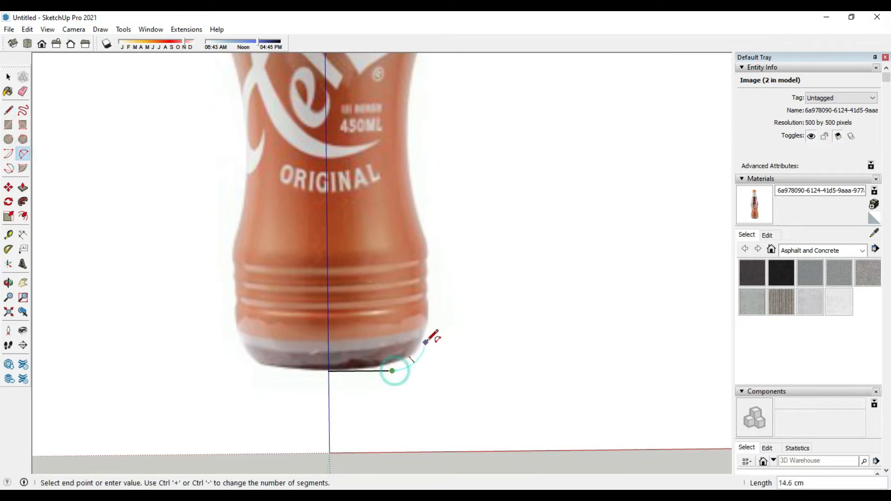
click(429, 329)
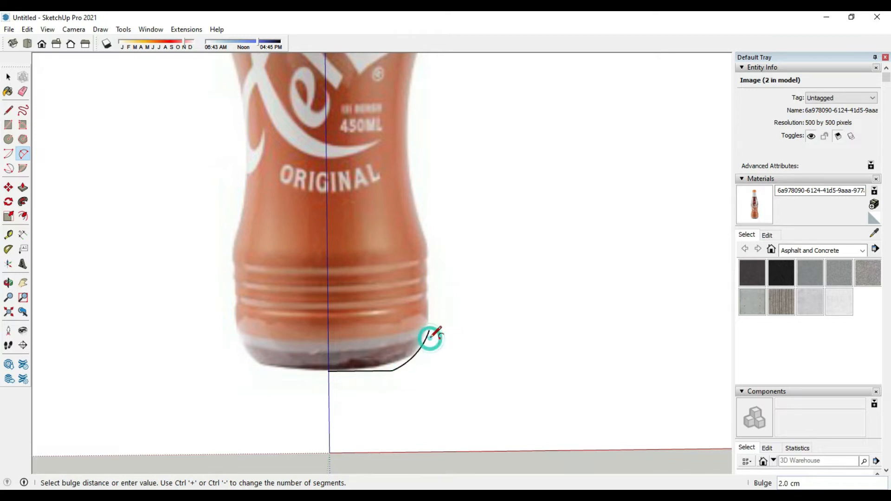
click(428, 336)
click(8, 110)
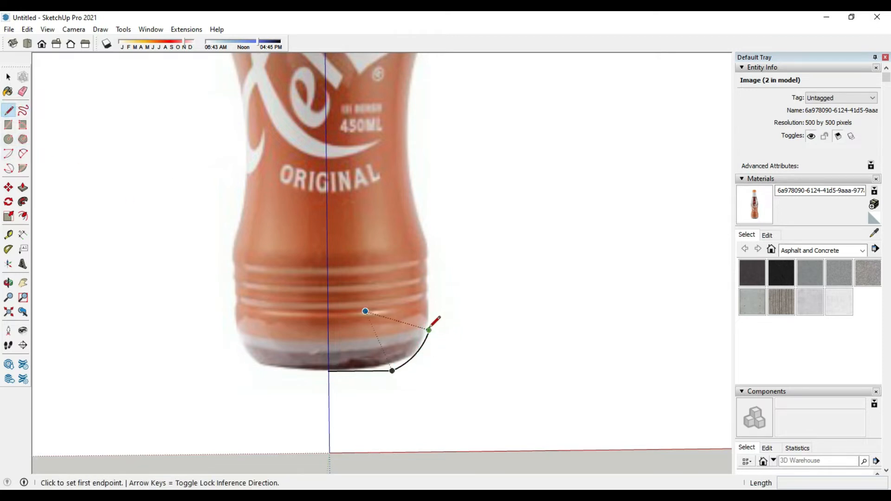
click(428, 330)
click(429, 242)
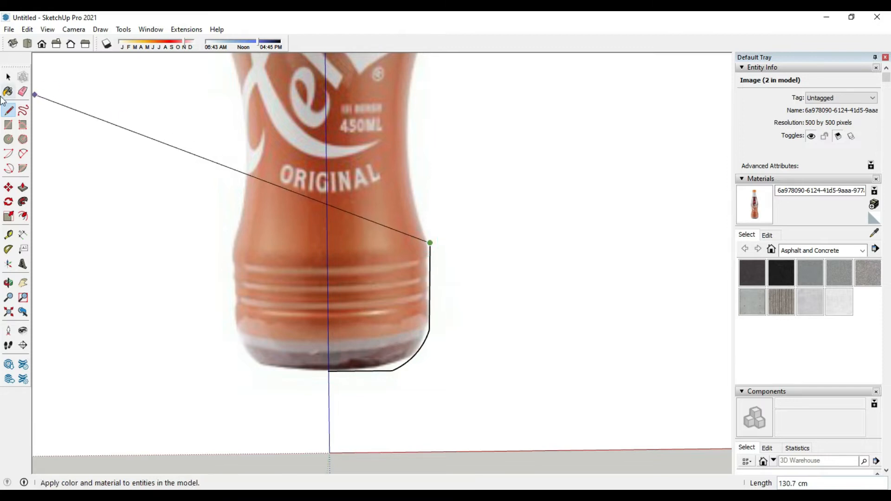
- Trace the bottle's narrow waist with two connected inward arcs, the lower with about 1.9 cm bulge and the upper about 2.5 cm
click(23, 154)
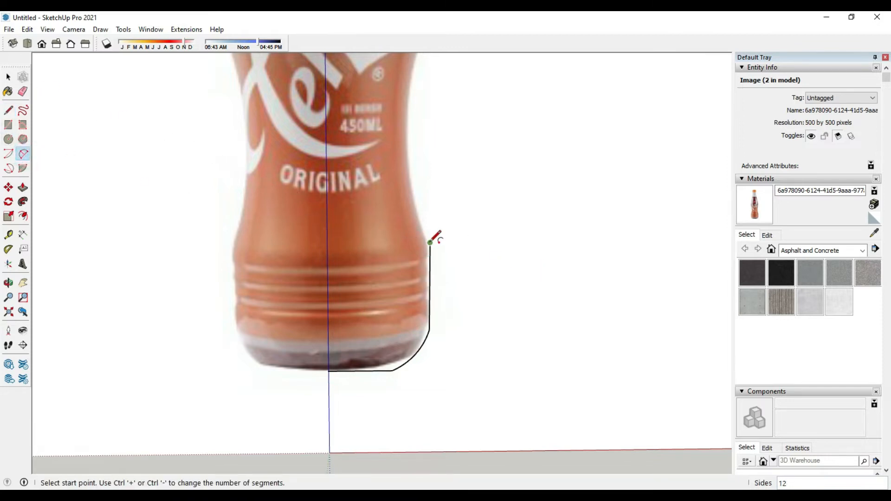
click(430, 242)
click(409, 136)
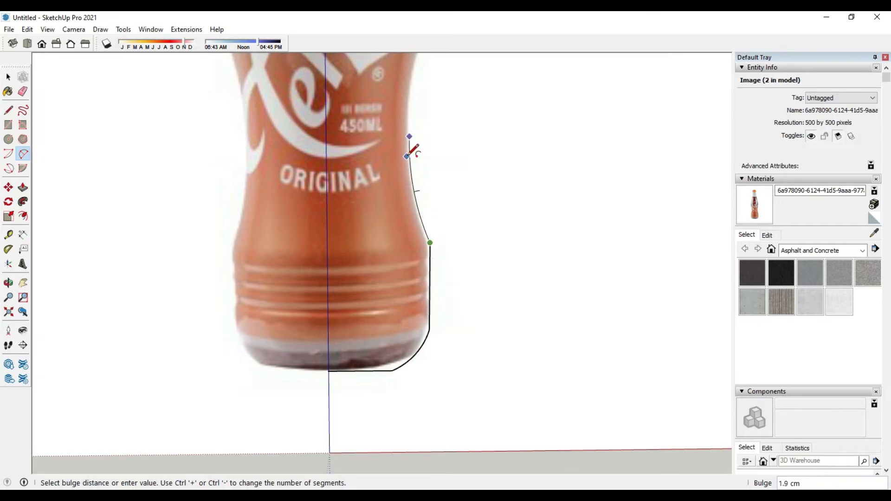
click(406, 156)
shift+middle_drag(411, 145, 424, 248)
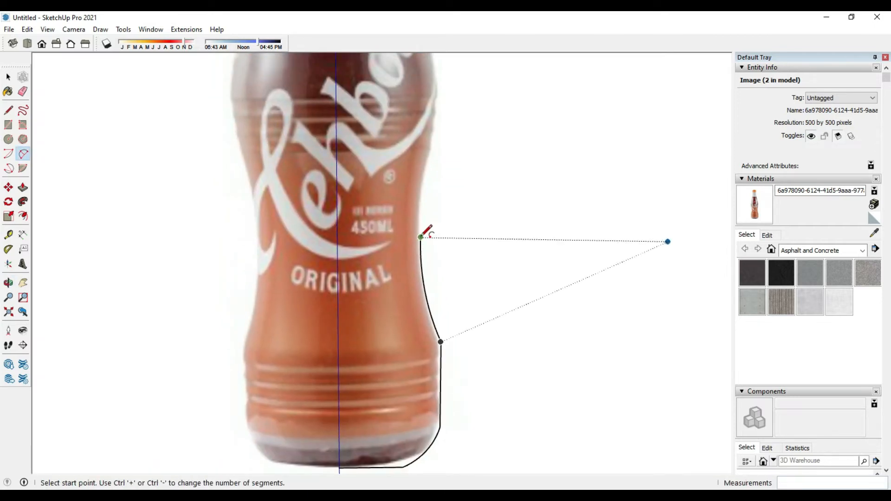
click(421, 236)
click(436, 134)
shift+middle_drag(437, 134, 450, 228)
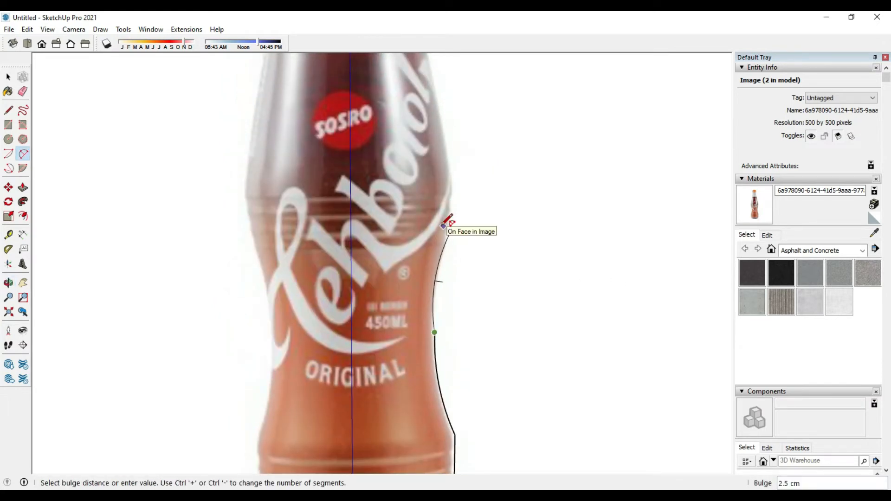
click(442, 225)
- Extend the outline with a short vertical line at the widest ribs and an outward shoulder arc spanning about 44 cm
click(14, 111)
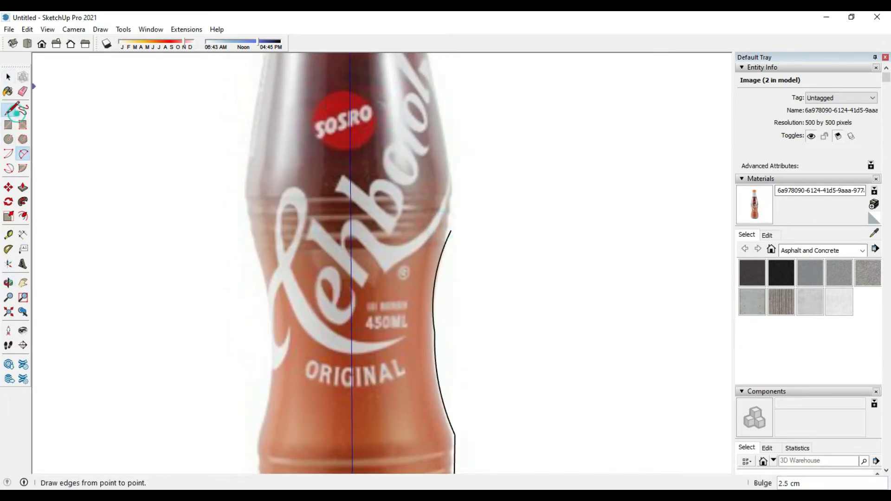
click(450, 230)
shift+middle_drag(452, 171, 475, 276)
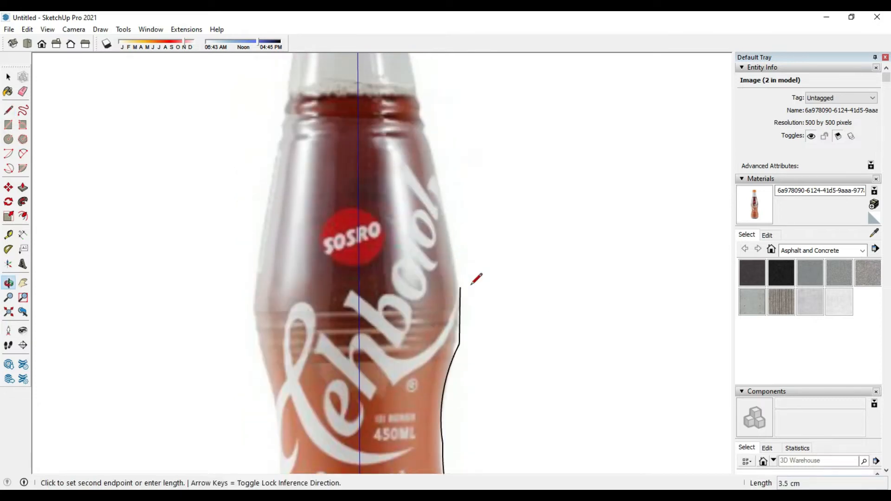
click(23, 154)
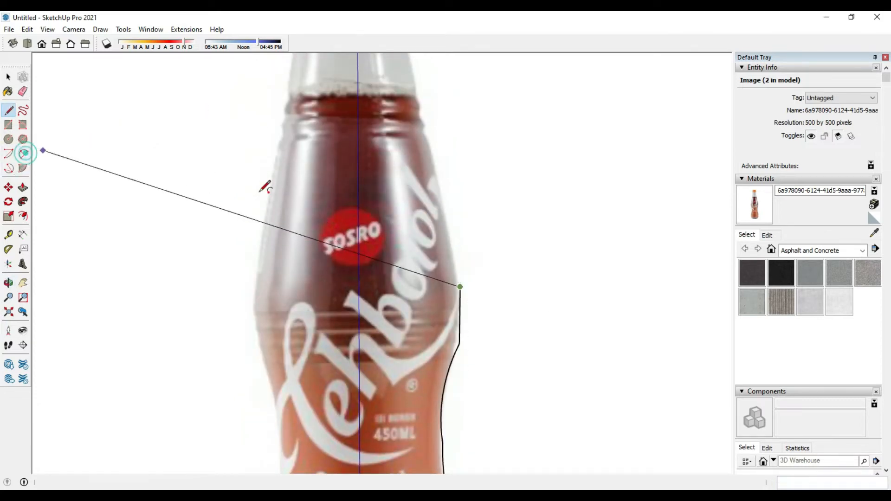
click(460, 286)
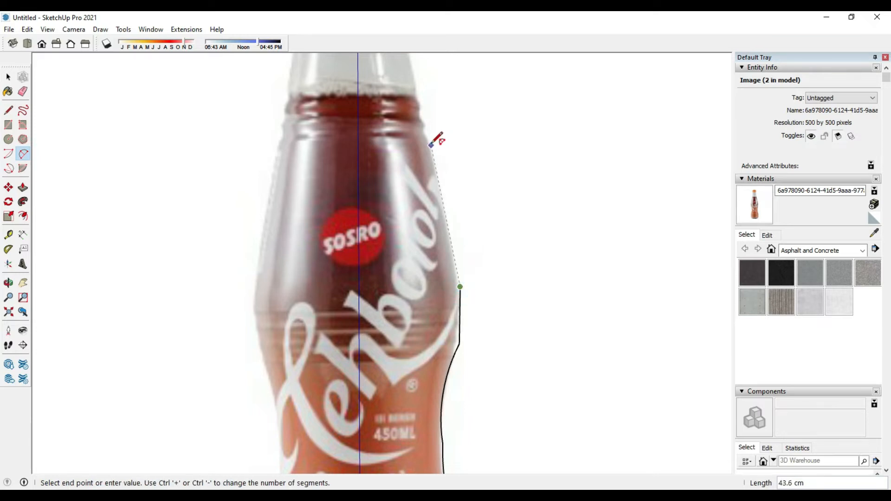
click(430, 146)
click(443, 140)
shift+middle_drag(447, 139, 420, 211)
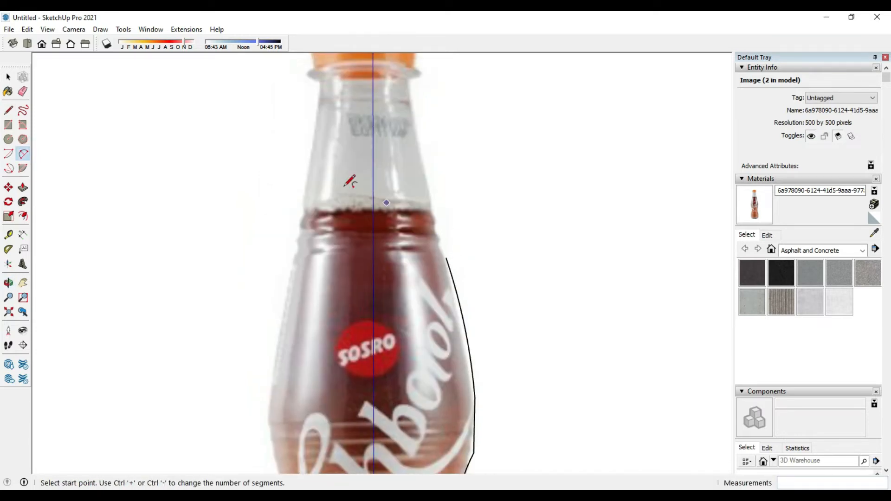
- Trace the sloping neck with a straight line, then add a short vertical of about 4 cm and an outward ledge of about 2.1 cm under the collar
click(8, 109)
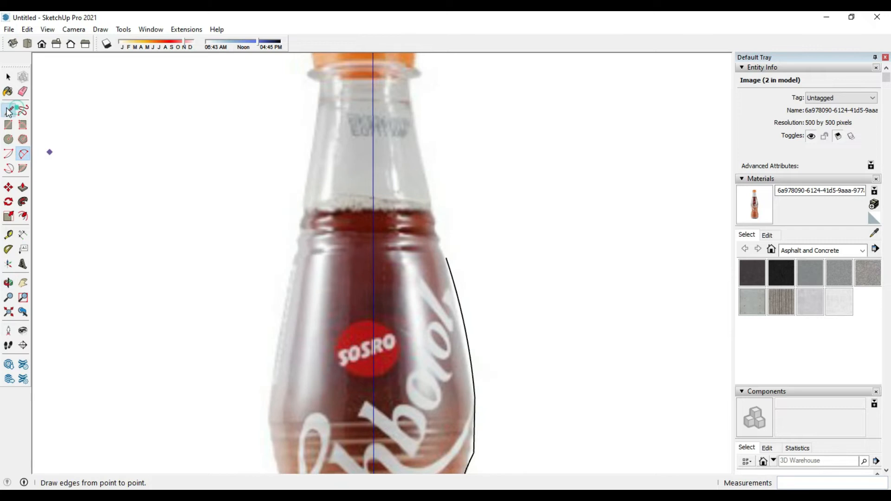
click(446, 258)
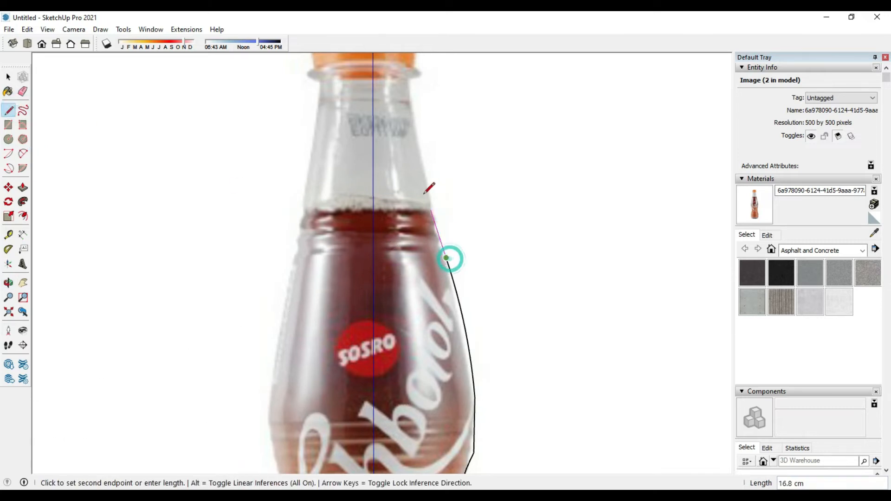
click(417, 129)
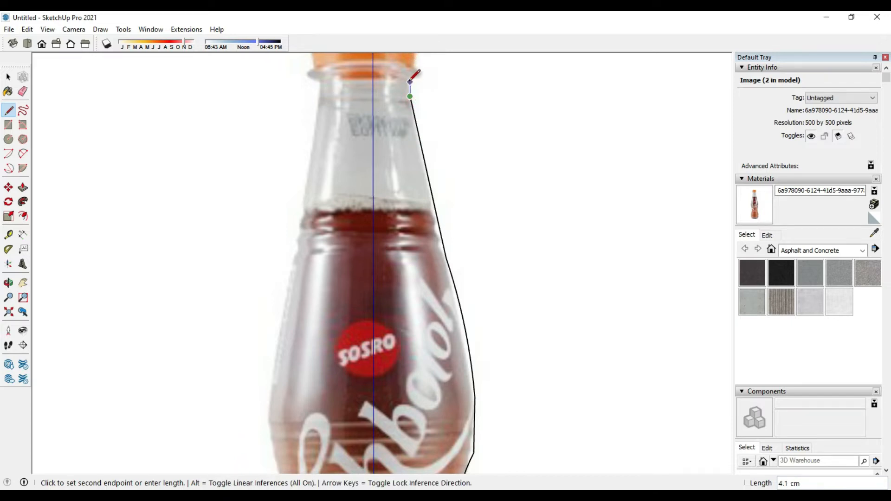
scroll(412, 82, up, 2)
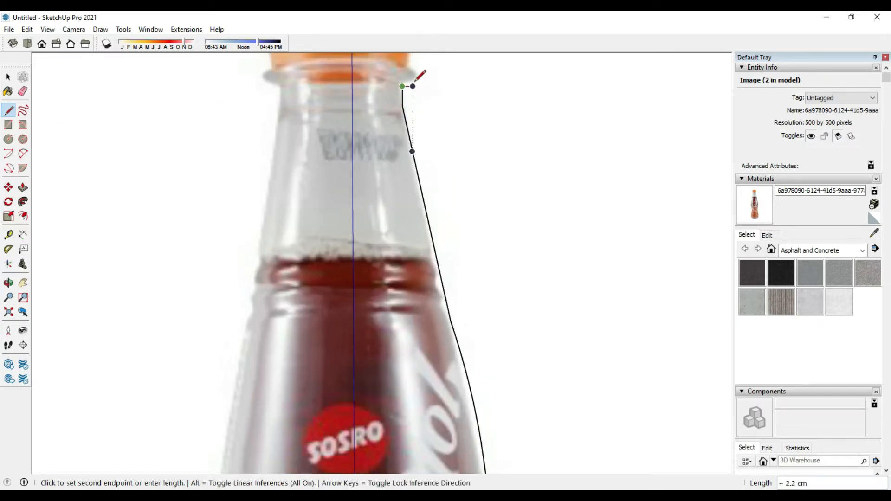
scroll(413, 79, up, 2)
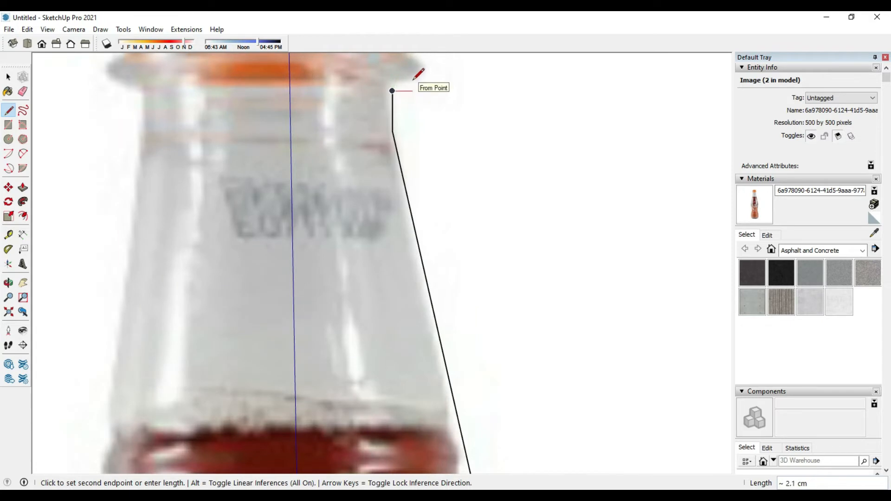
click(416, 88)
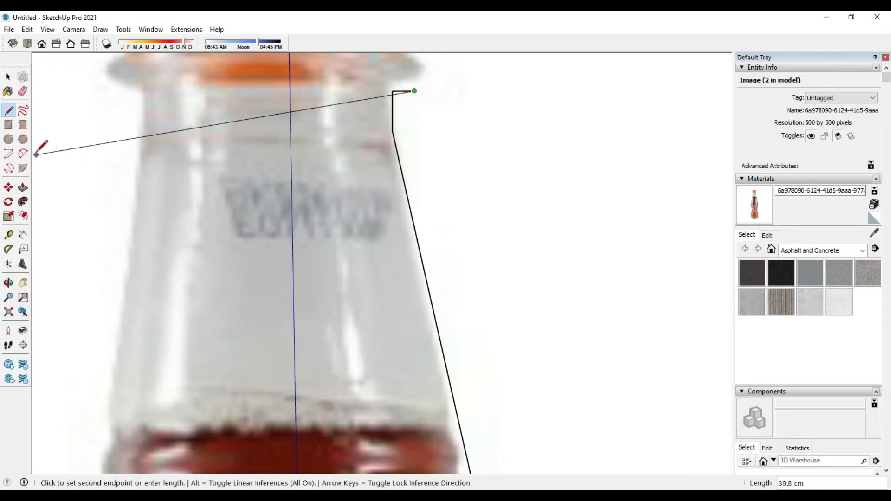
- Trace the neck collar with an outward arc from the ledge's end, about 4 cm tall with about 2 cm bulge
click(23, 153)
scroll(458, 99, down, 1)
shift+middle_drag(427, 83, 383, 194)
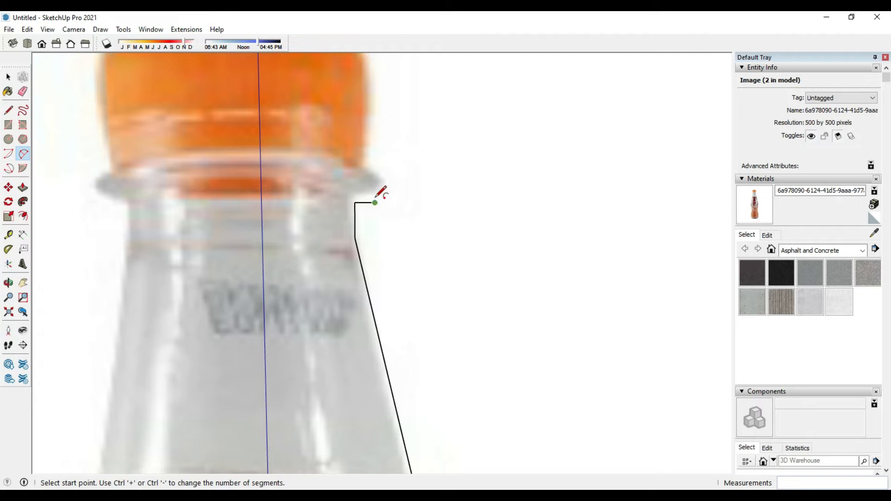
click(374, 202)
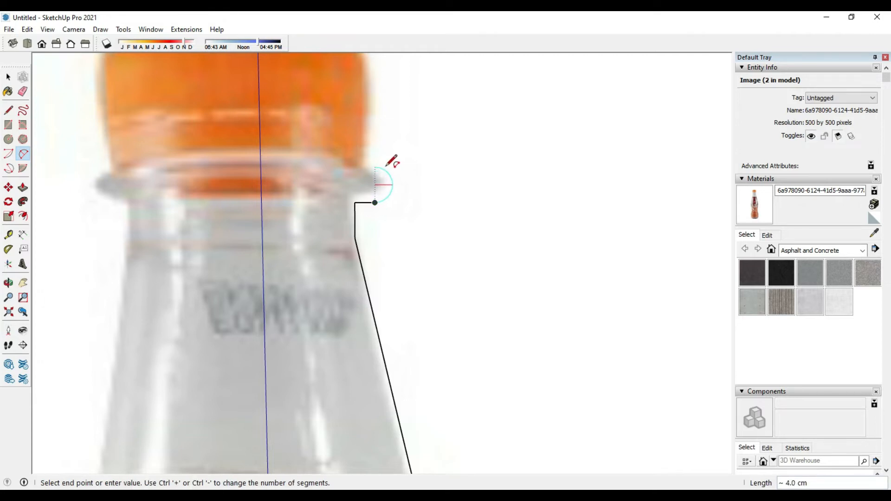
click(376, 167)
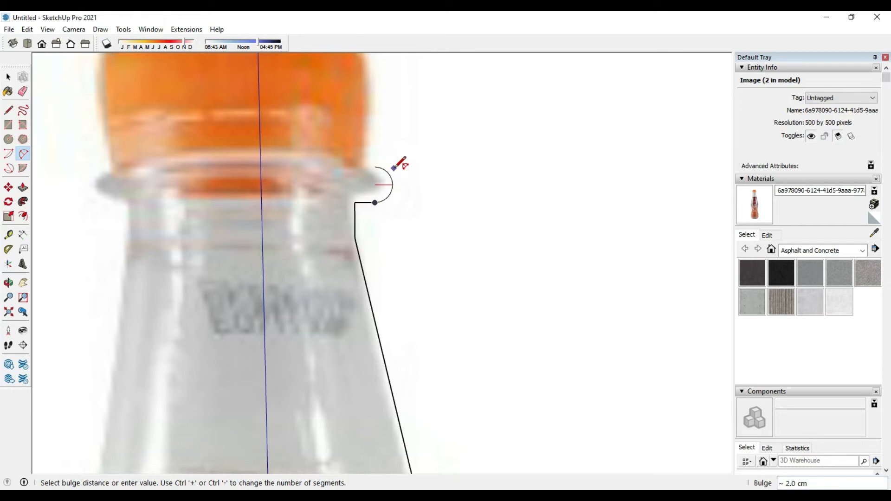
click(393, 166)
- Draw a vertical line along the orange cap's side from the upper end of the collar arc to the start of the cap's curved corner
click(8, 110)
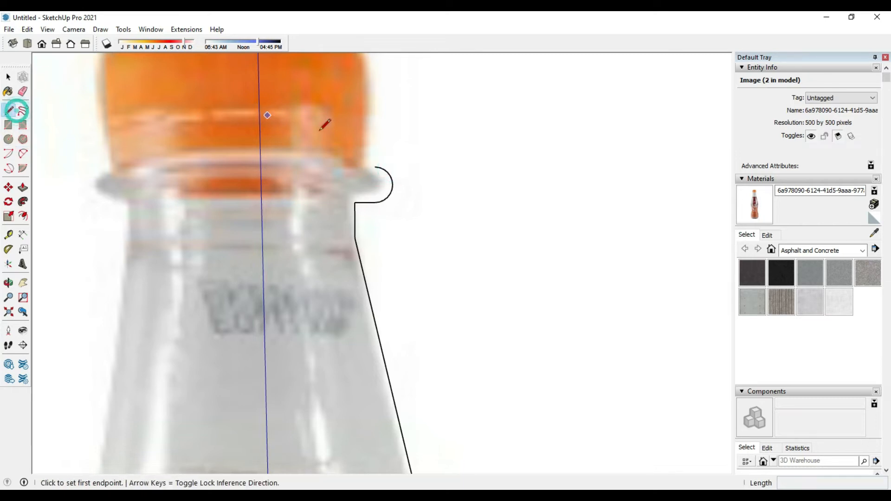
click(377, 167)
shift+middle_drag(374, 119, 369, 204)
click(372, 150)
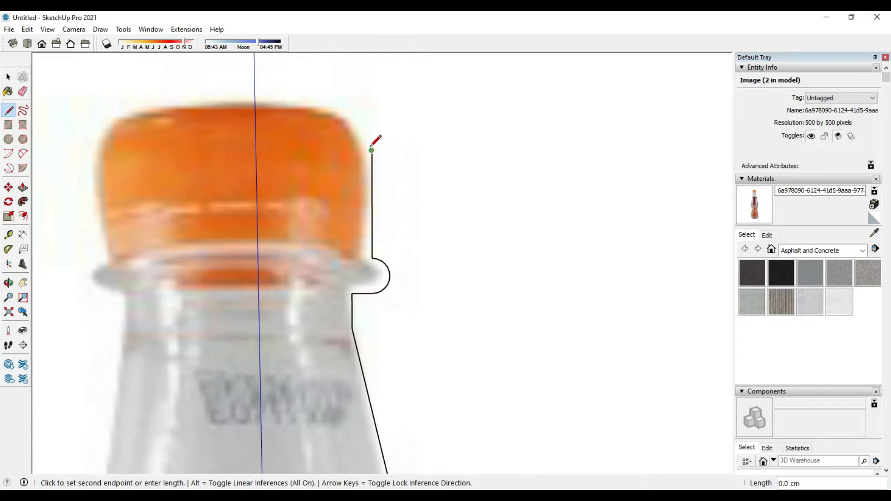
- Round the cap's upper corner with an outward arc of about 1.1 cm bulge
click(23, 153)
click(372, 150)
click(337, 107)
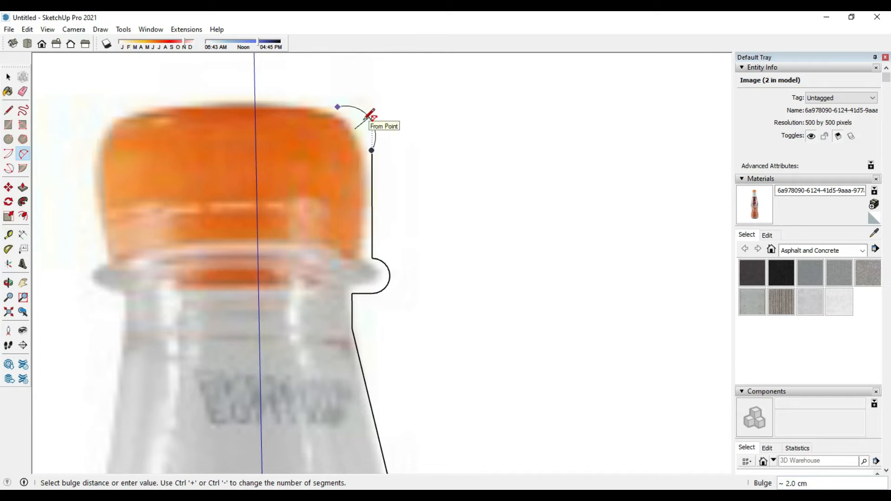
scroll(361, 120, up, 3)
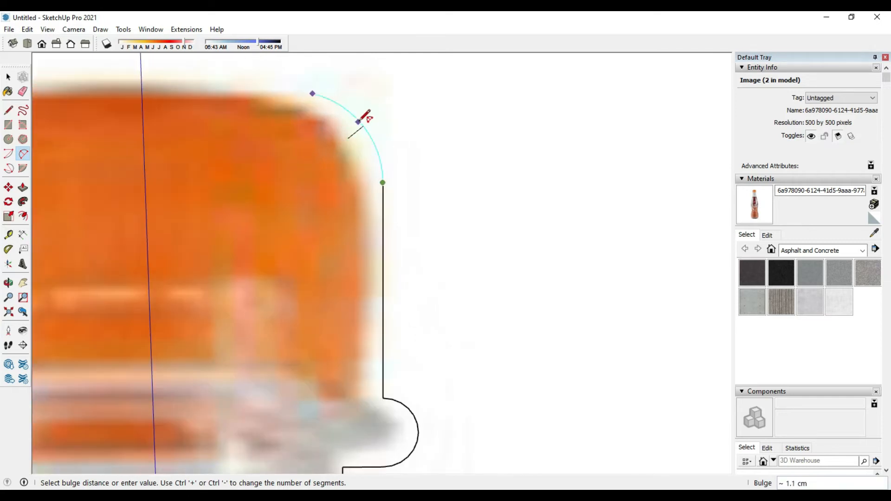
click(361, 120)
scroll(277, 145, down, 3)
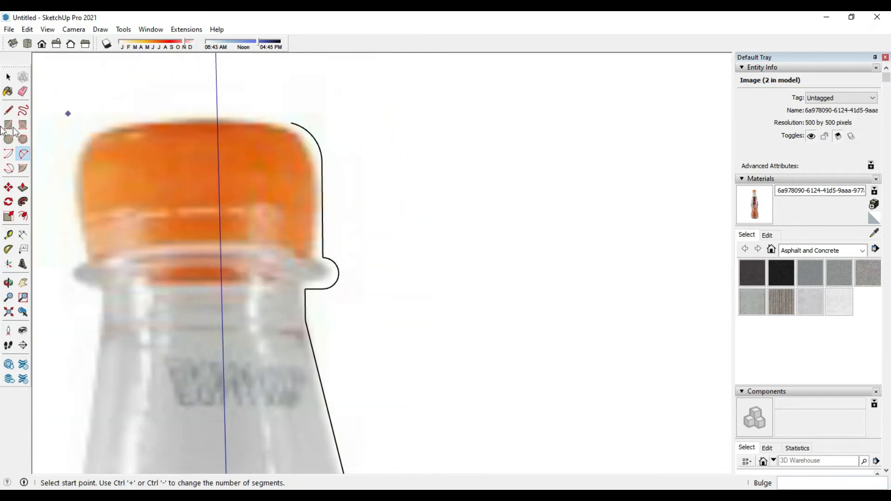
- Close the half profile with a horizontal line across the cap's top to the blue axis and a line down the axis to the base
click(8, 110)
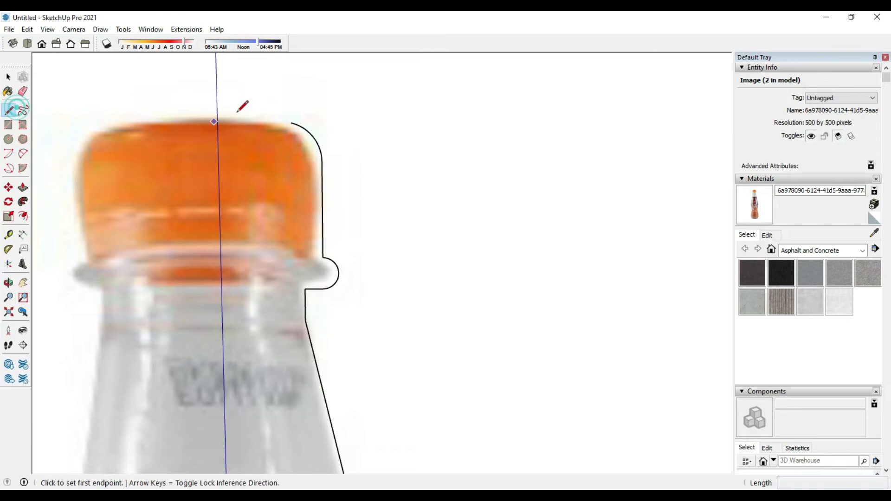
click(291, 123)
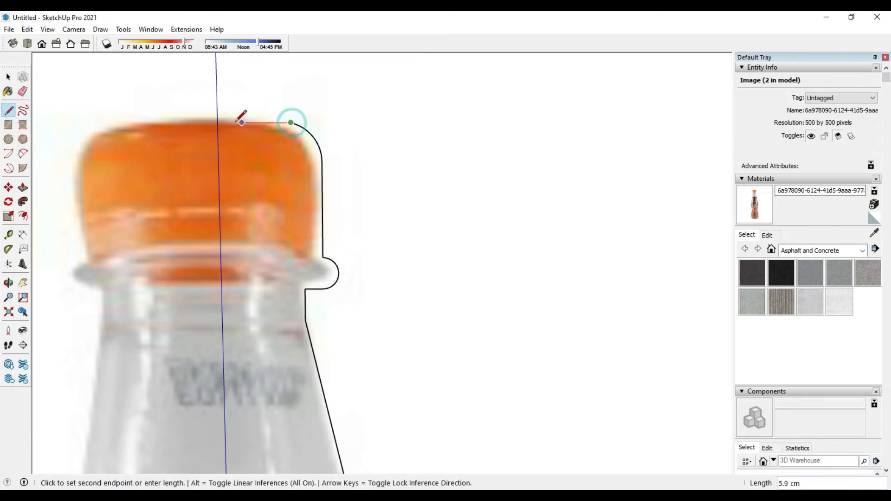
click(217, 122)
shift+middle_drag(249, 156, 278, 20)
scroll(325, 271, down, 5)
shift+middle_drag(292, 203, 274, 27)
scroll(326, 293, down, 4)
shift+middle_drag(325, 297, 332, 128)
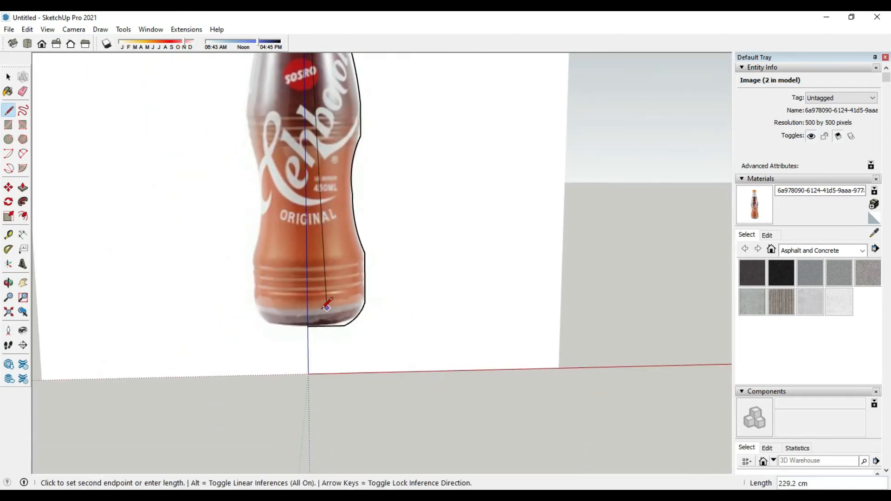
click(308, 327)
scroll(308, 328, down, 5)
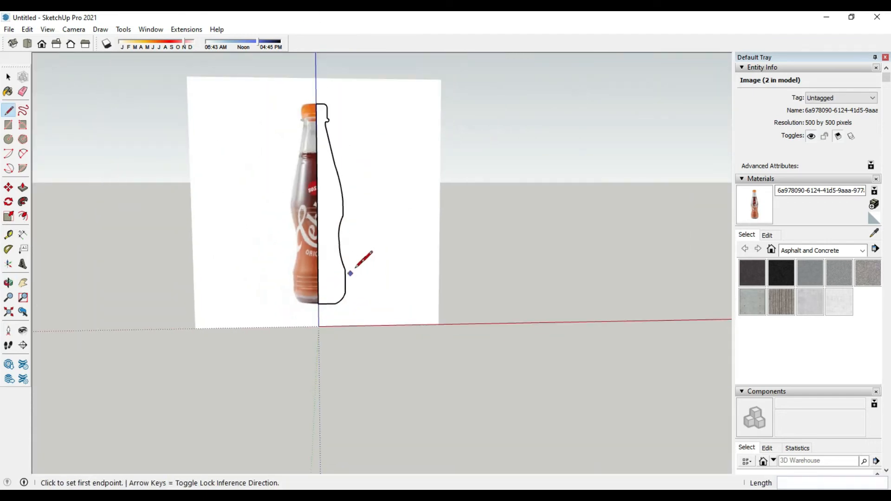
- Delete the front reference image behind the traced half profile, keeping the rear image
scroll(439, 226, down, 1)
middle_drag(439, 226, 427, 240)
scroll(336, 338, up, 3)
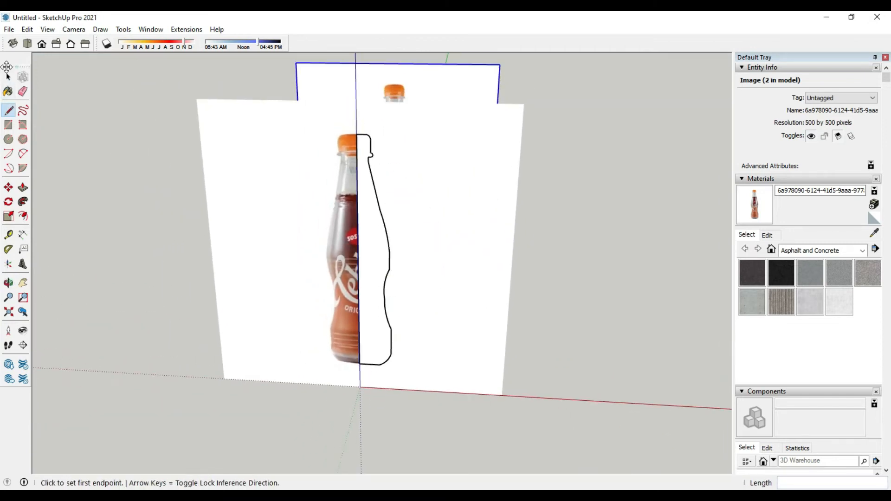
click(9, 77)
click(480, 316)
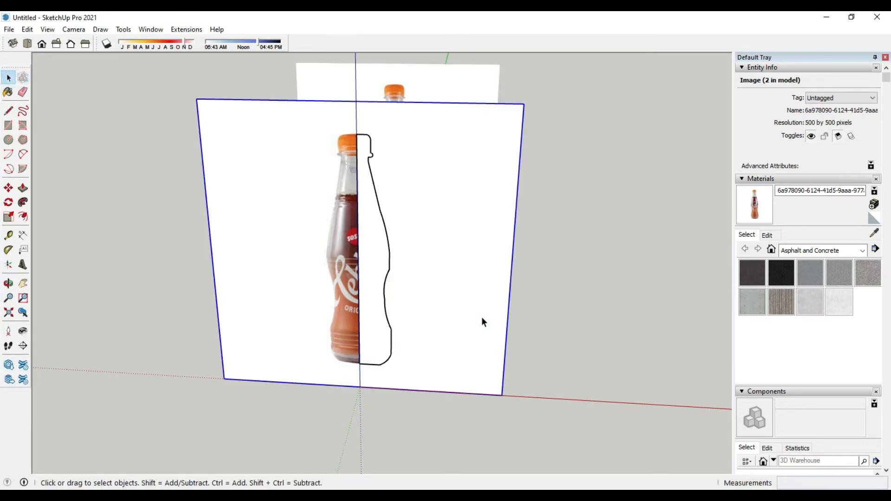
key(Delete)
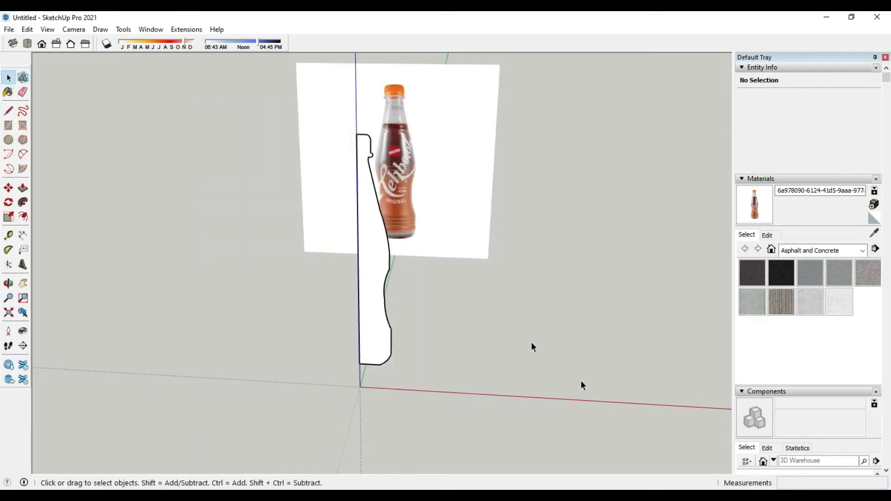
- Draw a small horizontal circle centred on the half profile's bottom corner at the blue axis
click(8, 139)
scroll(363, 357, up, 3)
middle_drag(368, 351, 374, 314)
click(358, 332)
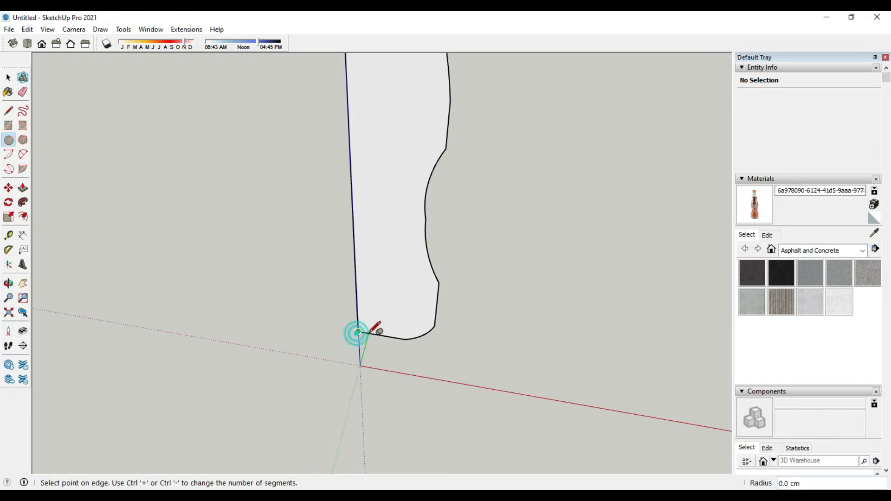
click(399, 337)
middle_drag(364, 324, 254, 165)
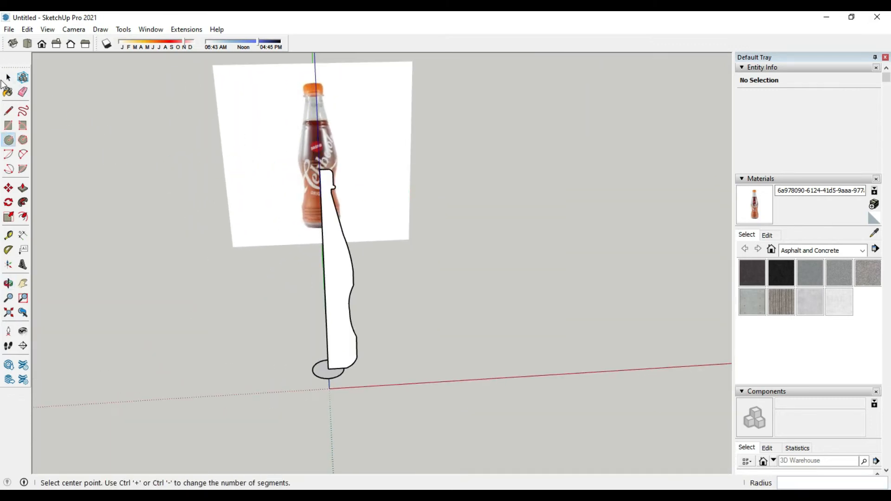
- Revolve the half profile around the base circle with Follow Me to form the solid bottle
click(8, 78)
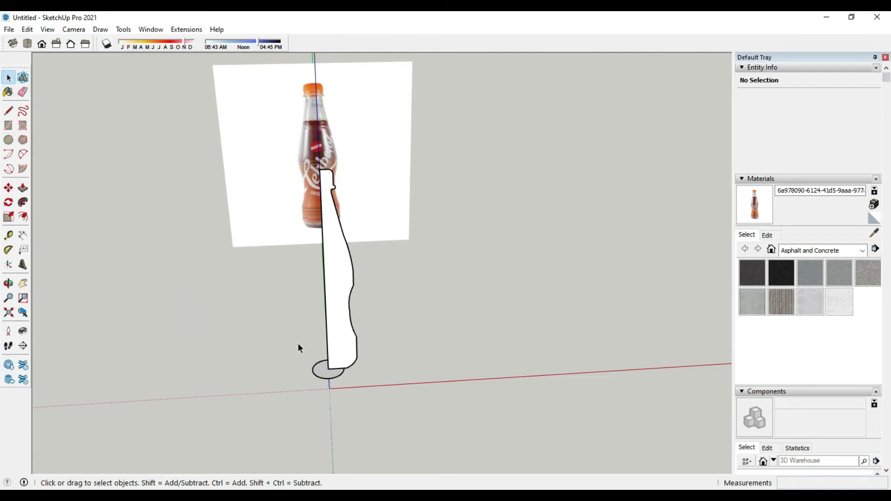
scroll(295, 348, up, 3)
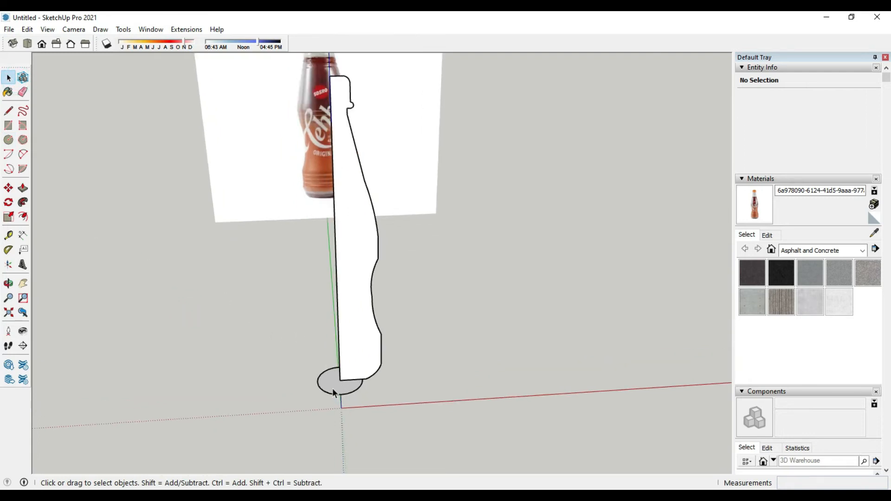
click(333, 388)
click(23, 202)
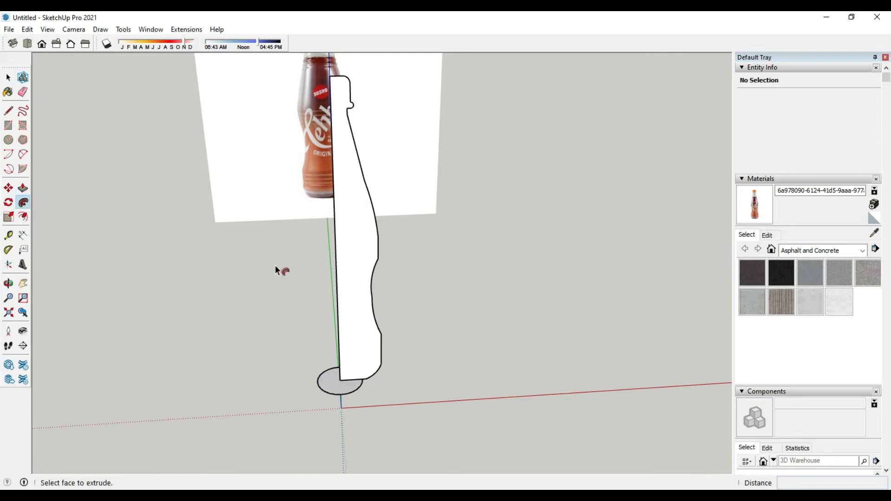
click(354, 283)
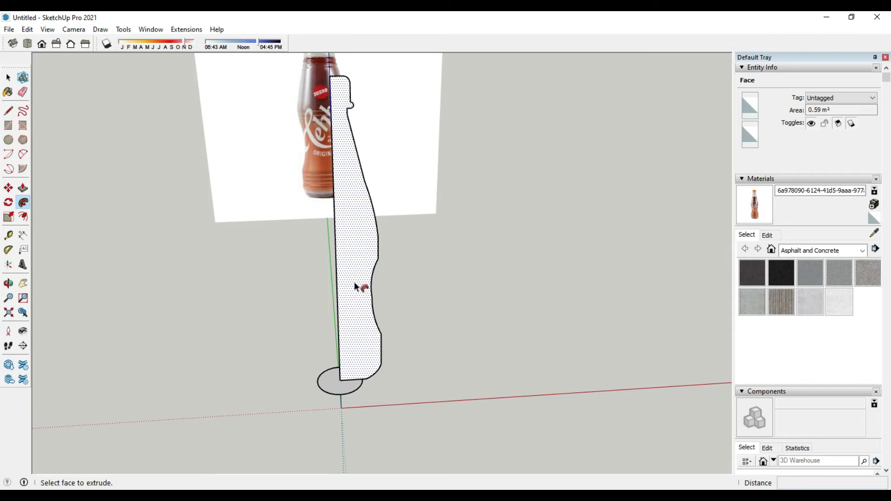
click(354, 282)
middle_drag(354, 282, 377, 246)
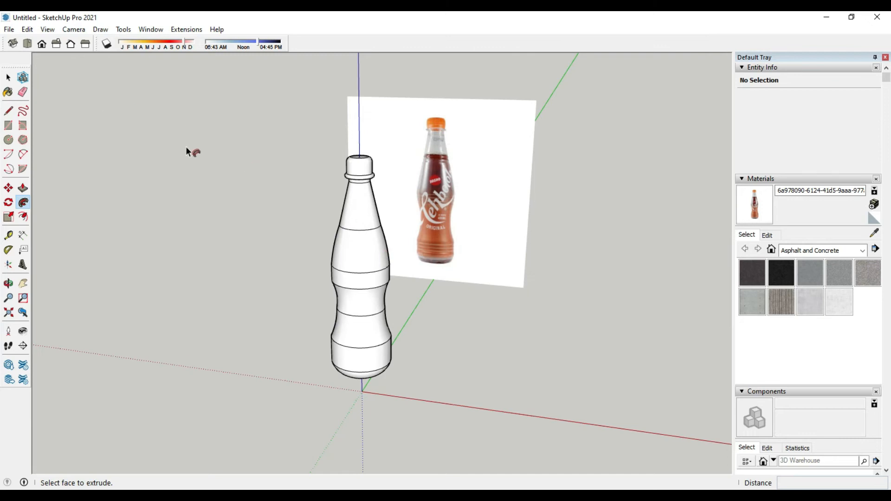
click(8, 78)
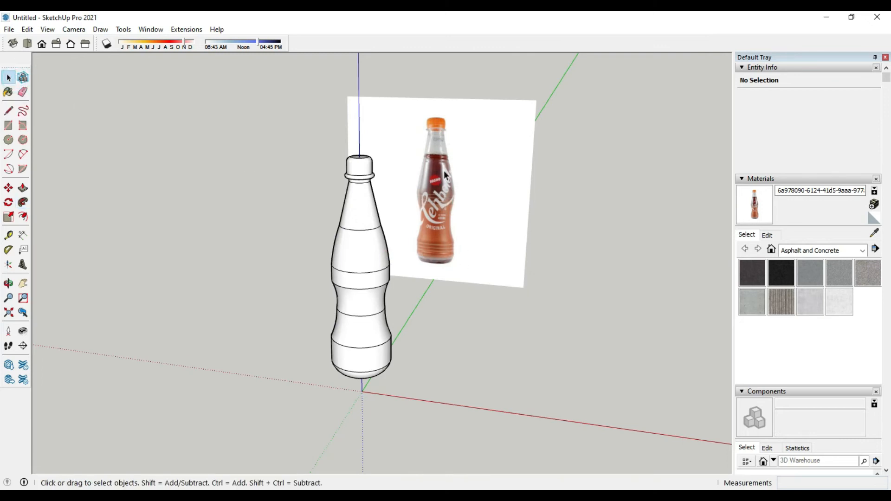
- Draw a rectangle of about 298 by 298 cm over the remaining bottle image, from its upper corner to the diagonally opposite one
scroll(440, 198, up, 2)
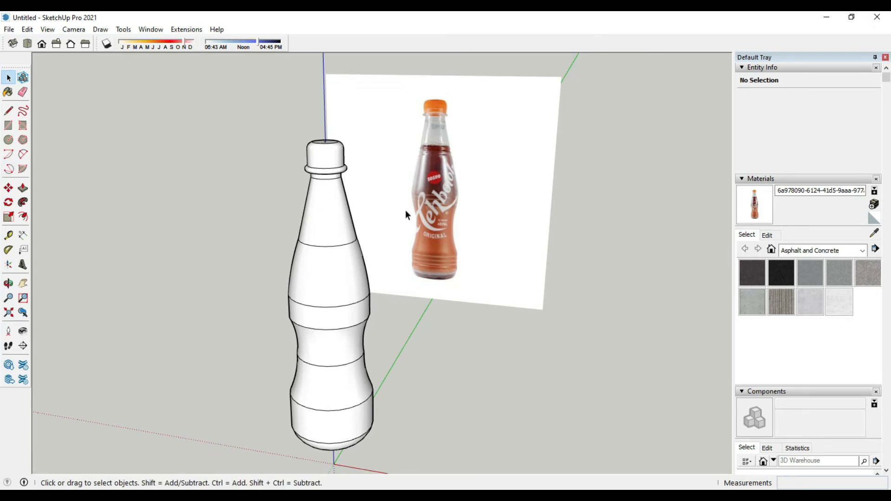
click(9, 125)
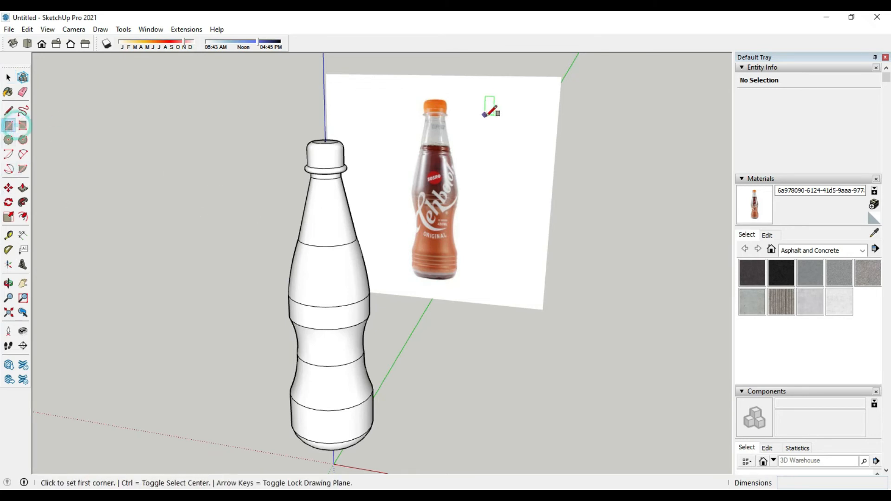
middle_drag(489, 104, 459, 133)
click(303, 91)
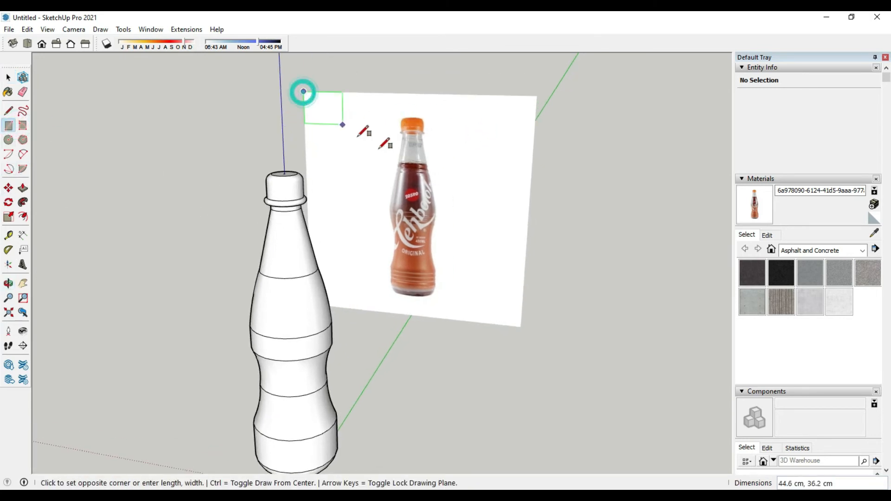
click(521, 326)
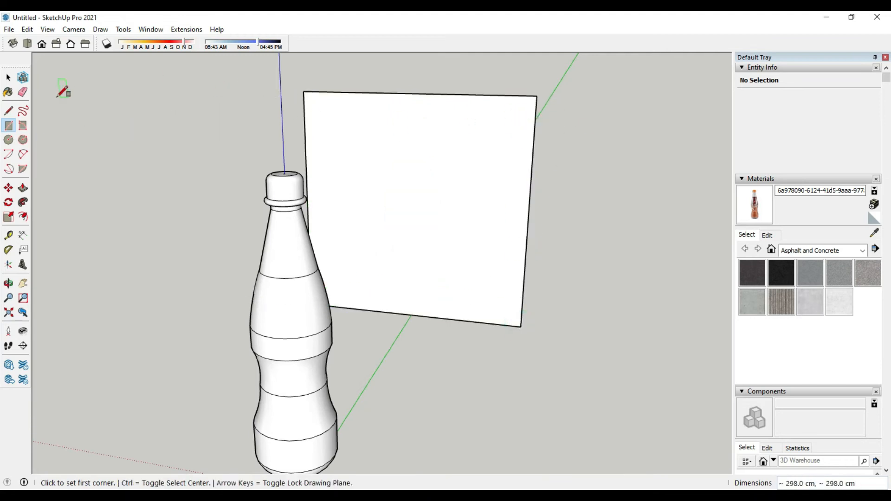
click(7, 79)
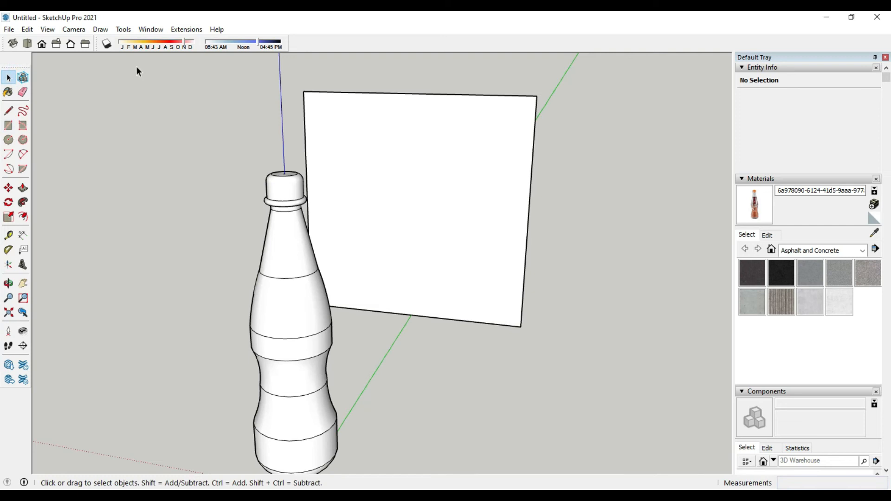
click(9, 29)
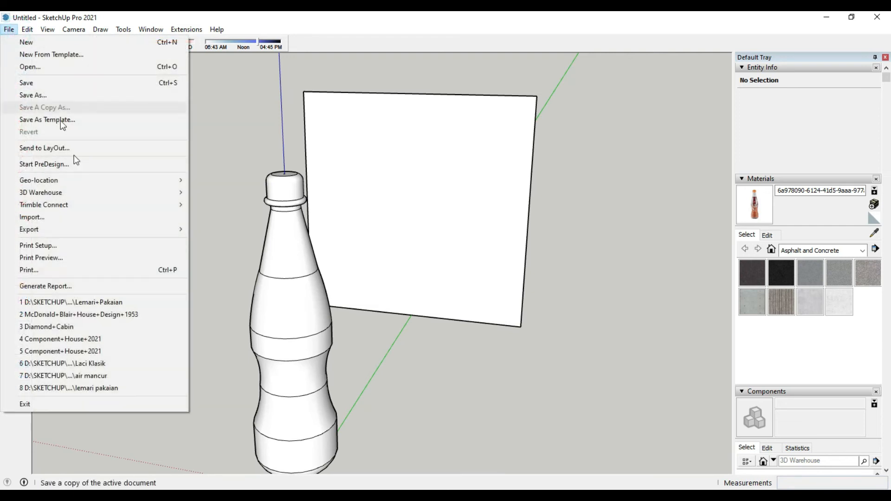
click(76, 216)
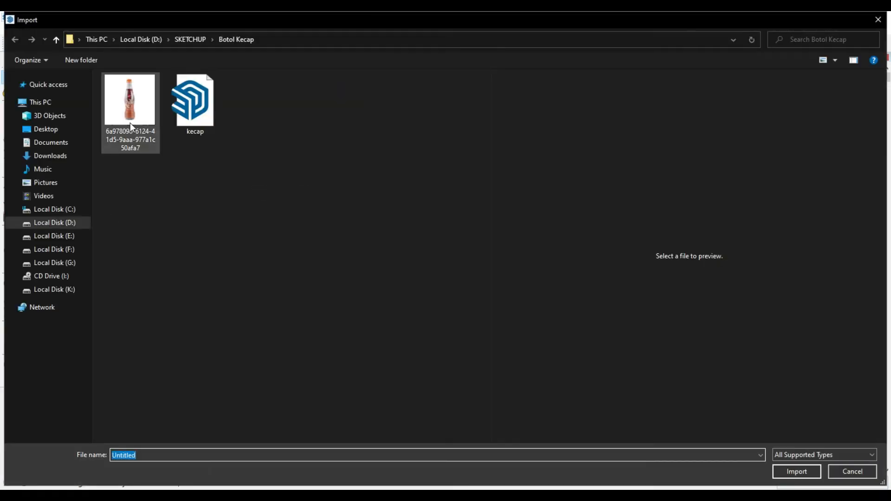
click(129, 122)
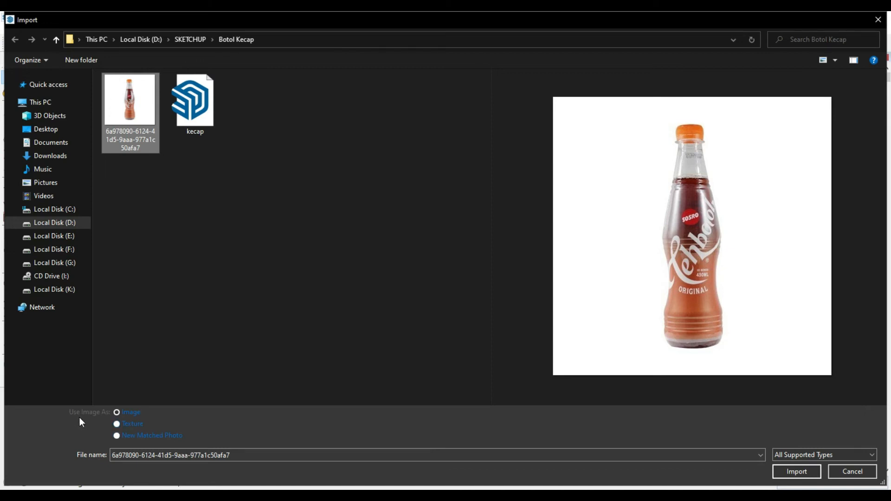
click(127, 423)
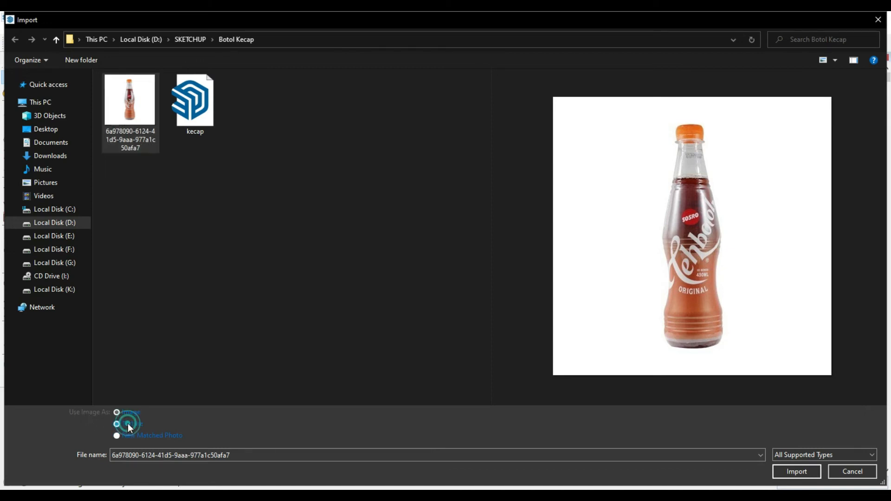
click(797, 473)
- Map the imported texture onto the rectangle, from its lower corner near the bottle to the diagonally opposite upper corner
mouse_move(433, 275)
middle_down()
mouse_move(352, 300)
mouse_move(390, 251)
middle_up()
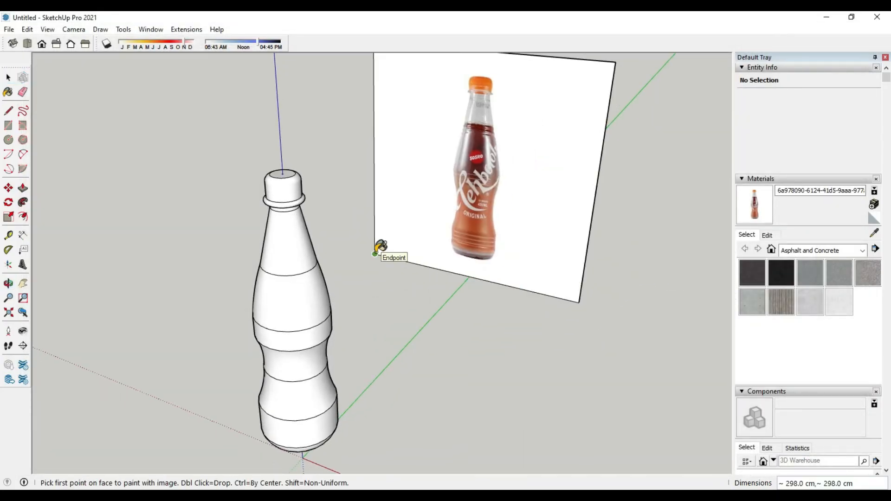
click(375, 254)
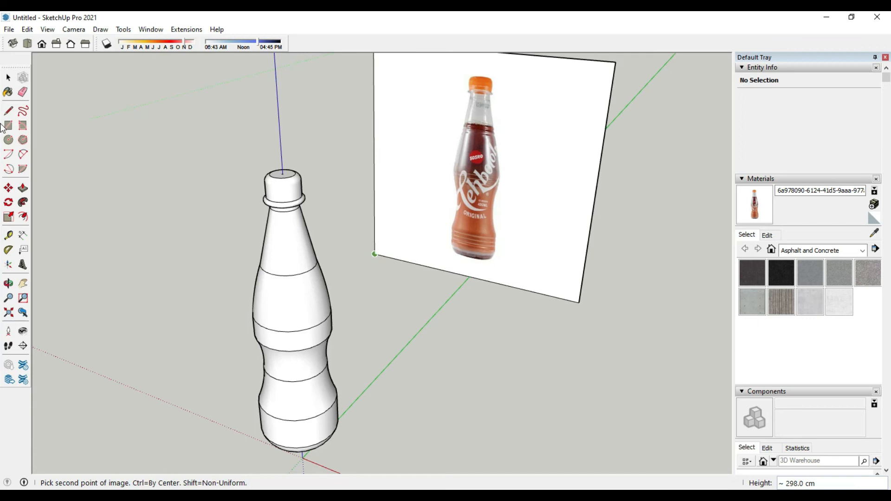
click(614, 63)
- Select the photo-textured rectangle face and set its texture to Projected
scroll(516, 185, down, 3)
mouse_move(516, 201)
shift+middle_down()
mouse_move(524, 193)
mouse_move(517, 200)
shift+middle_up()
scroll(517, 203, up, 3)
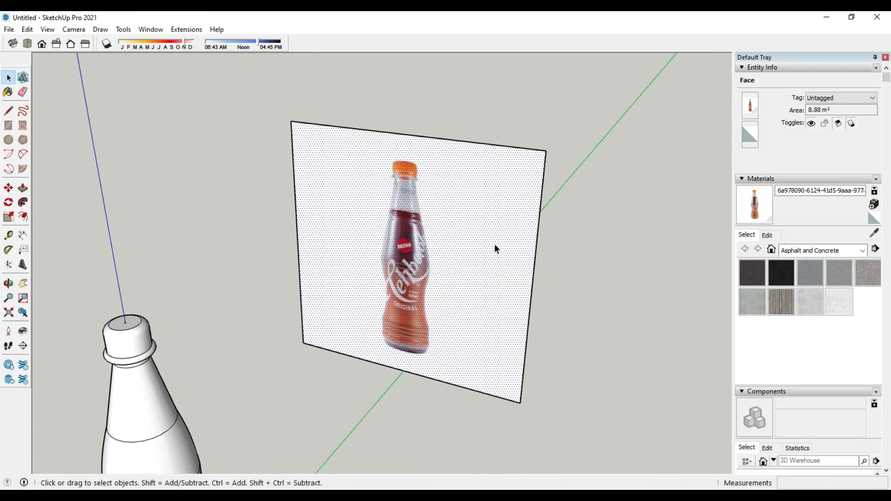
scroll(525, 192, down, 3)
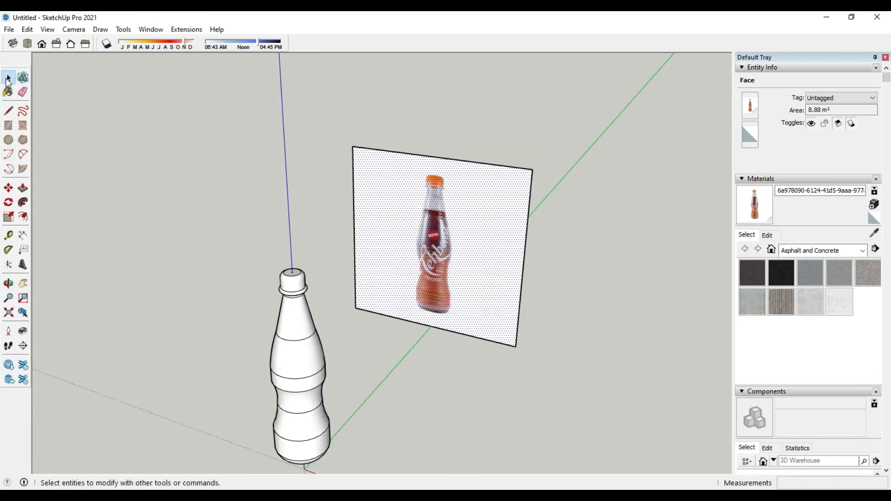
click(8, 79)
click(337, 117)
click(469, 250)
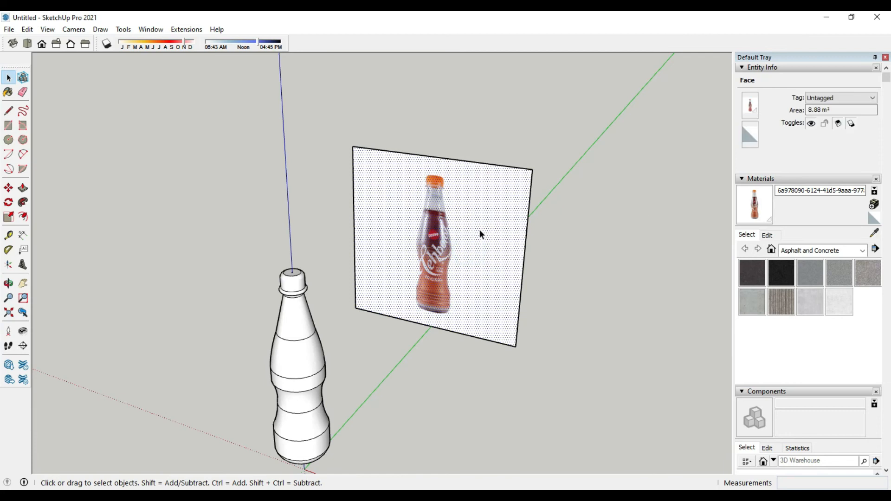
right_click(480, 231)
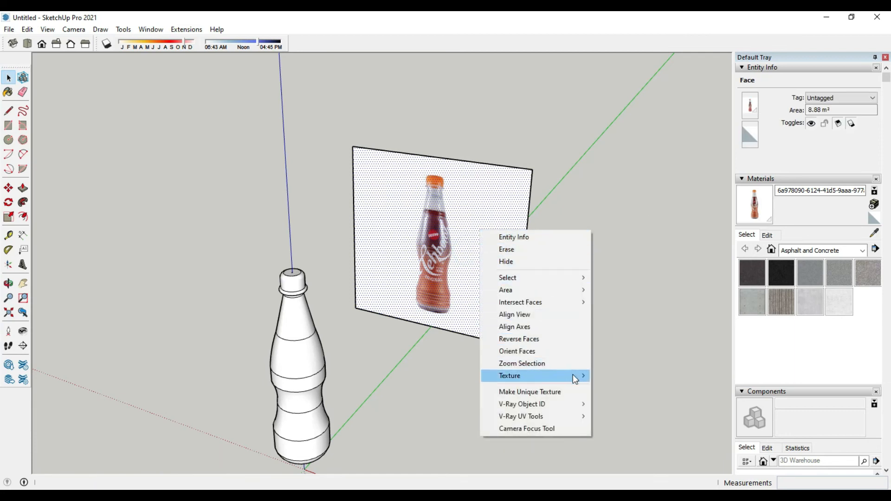
mouse_move(572, 374)
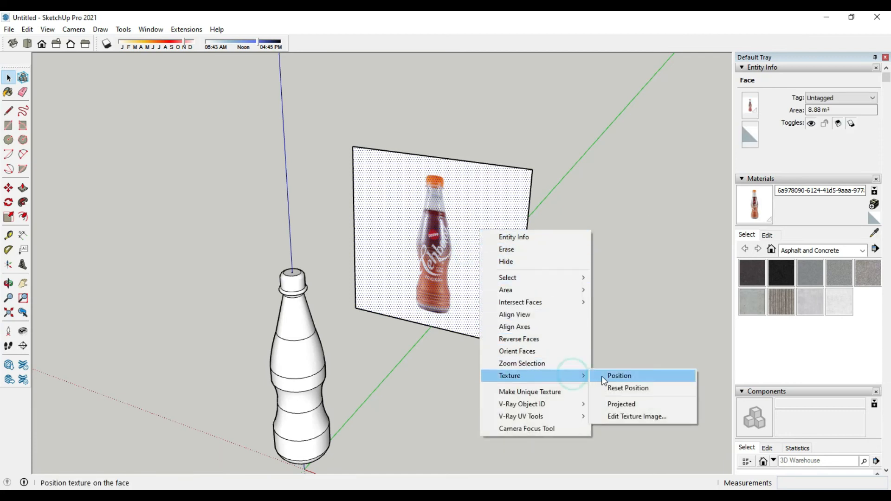
click(629, 407)
click(600, 406)
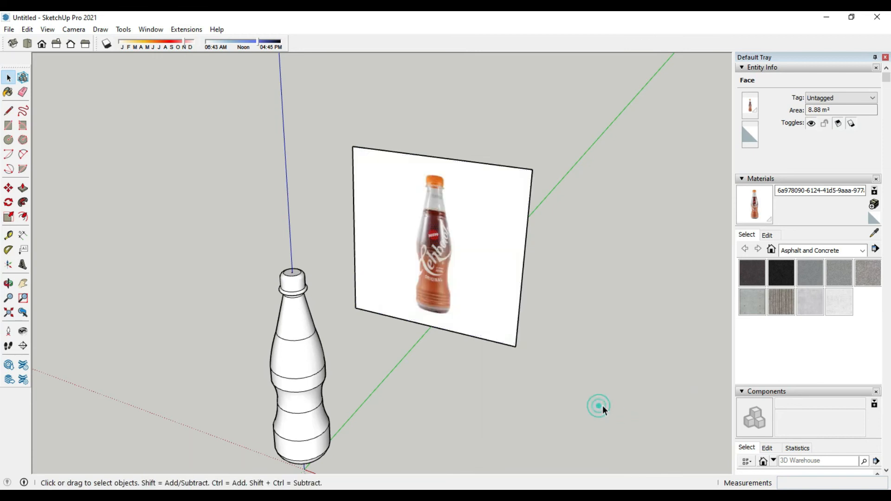
- Sample the projected photo texture from the rectangle and paint it onto the bottle's body sections from the lower band to the neck
click(873, 233)
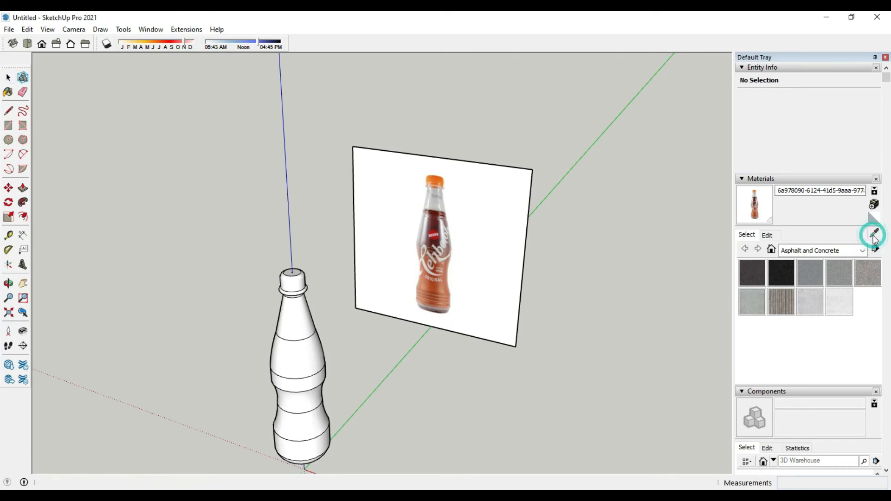
click(473, 244)
mouse_move(366, 390)
middle_down()
mouse_move(422, 324)
mouse_move(414, 352)
middle_up()
scroll(371, 397, up, 2)
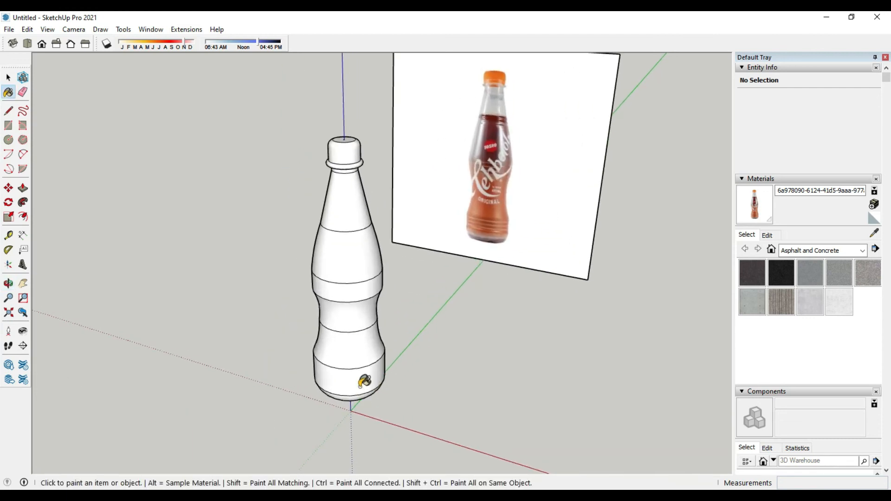
click(360, 385)
click(358, 352)
click(355, 316)
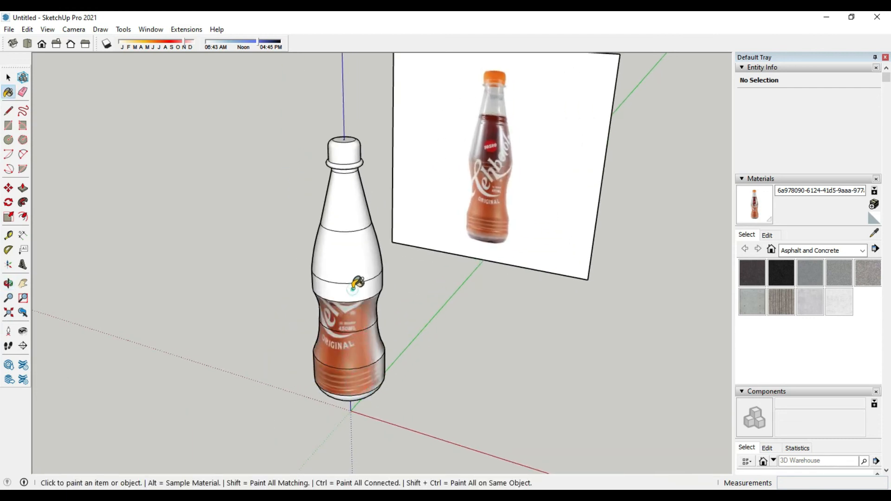
click(353, 287)
click(358, 265)
click(344, 204)
- Paint the same projected texture onto the bottle's cap area and its rounded bottom section
scroll(353, 158, up, 3)
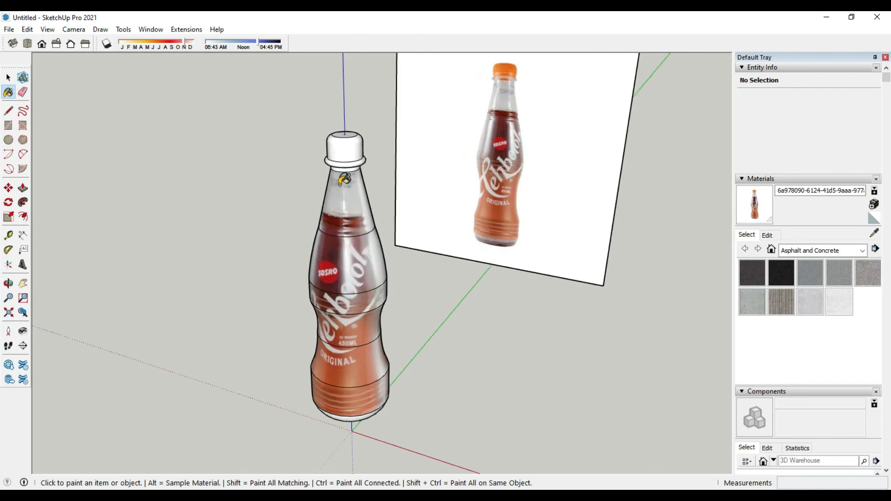
click(350, 147)
click(352, 125)
scroll(352, 101, up, 1)
click(346, 111)
scroll(361, 320, down, 5)
mouse_move(364, 354)
middle_down()
mouse_move(466, 259)
mouse_move(484, 226)
middle_up()
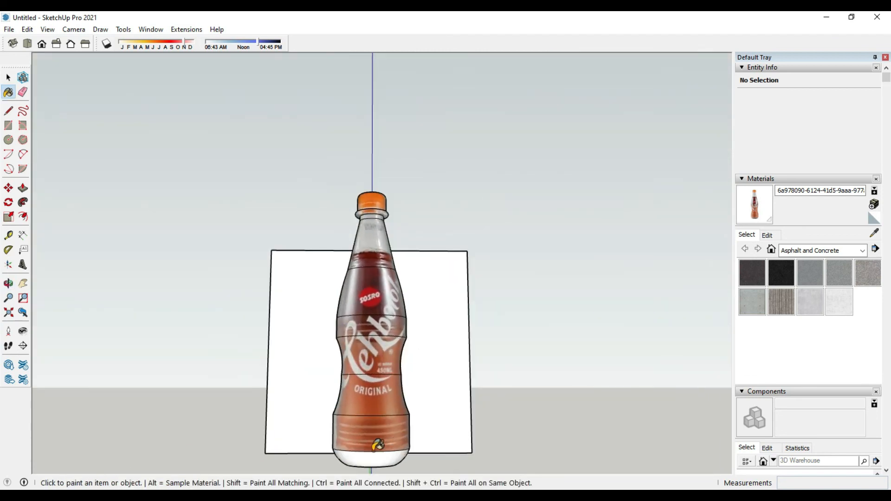
click(368, 462)
- Delete the textured rectangle and the reference image behind the bottle, leaving only the painted bottle
middle_drag(434, 388, 409, 420)
click(9, 77)
scroll(399, 245, down, 5)
mouse_move(400, 247)
middle_down()
mouse_move(419, 300)
mouse_move(338, 350)
mouse_move(407, 229)
middle_up()
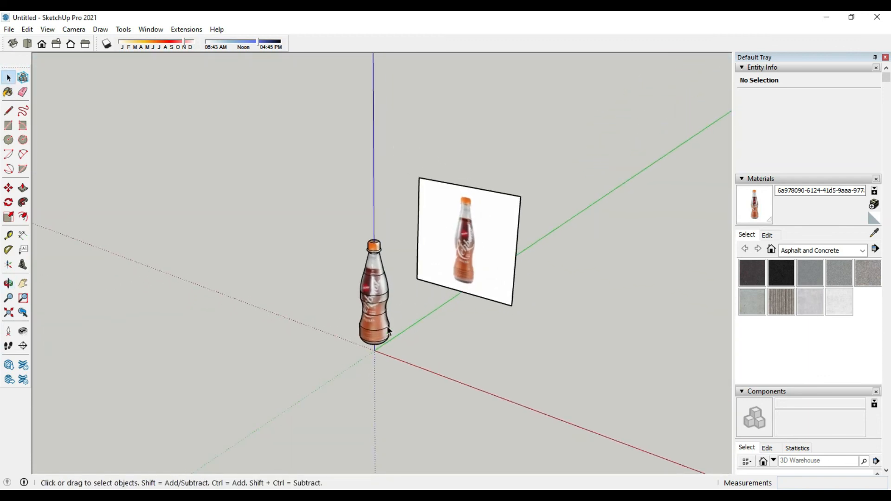
scroll(294, 291, up, 3)
middle_drag(294, 291, 445, 311)
drag(272, 123, 511, 334)
key(Delete)
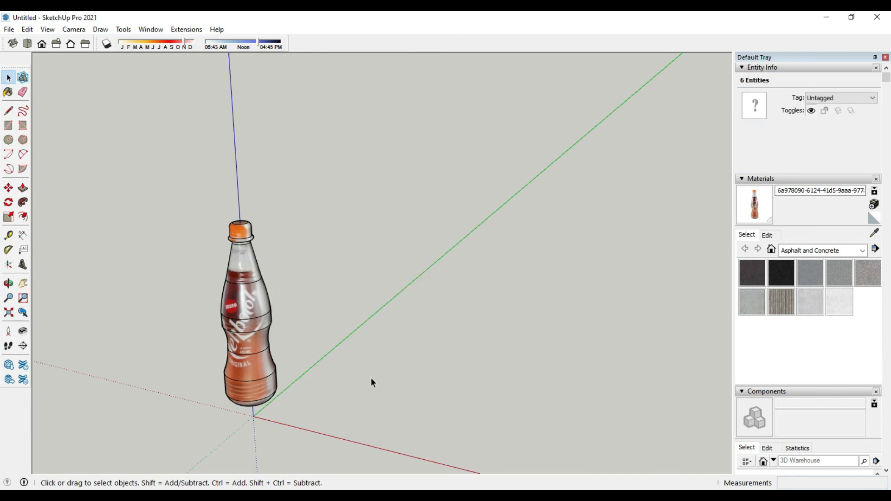
middle_drag(213, 369, 390, 346)
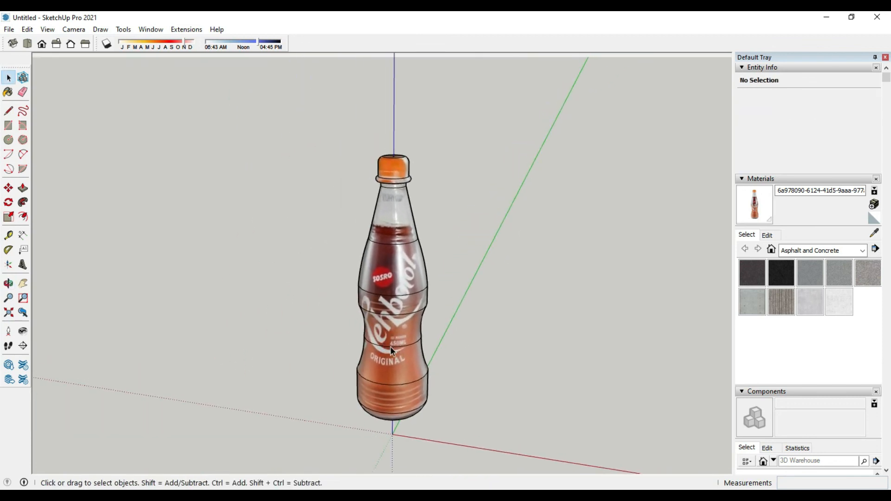